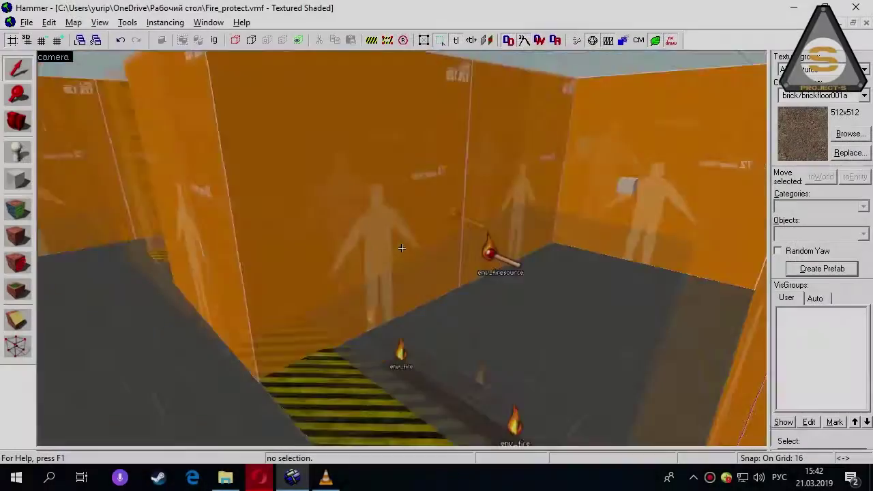
Open the object properties of the wooden func_physbox plank and move the properties window clear of the plank.
key("w")
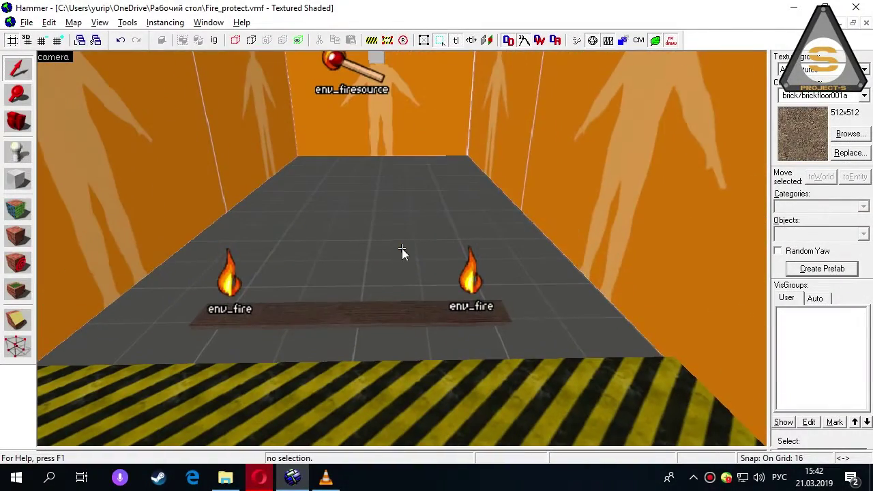
left_click(387, 307)
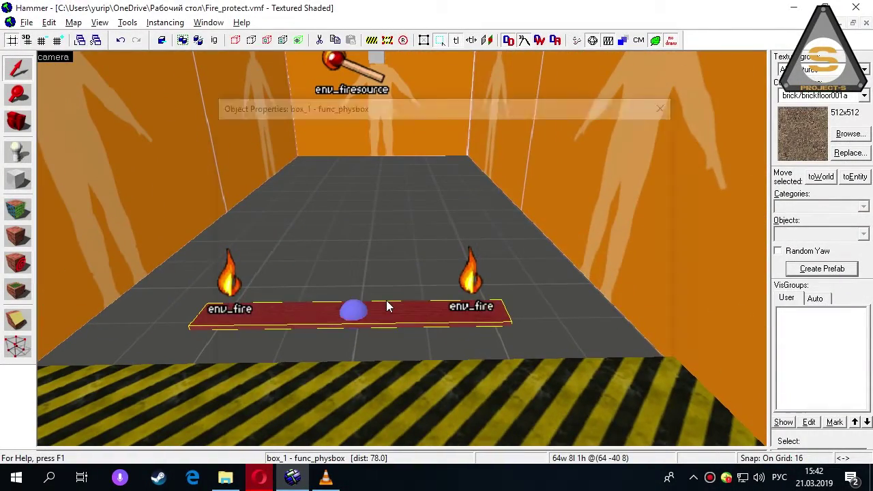
double_click(387, 302)
left_click(387, 209)
left_click_drag(459, 108, 570, 85)
left_click_drag(508, 104, 619, 96)
Inspect the Name and Parent properties of the env_fire entities at both ends of the plank.
left_click(232, 278)
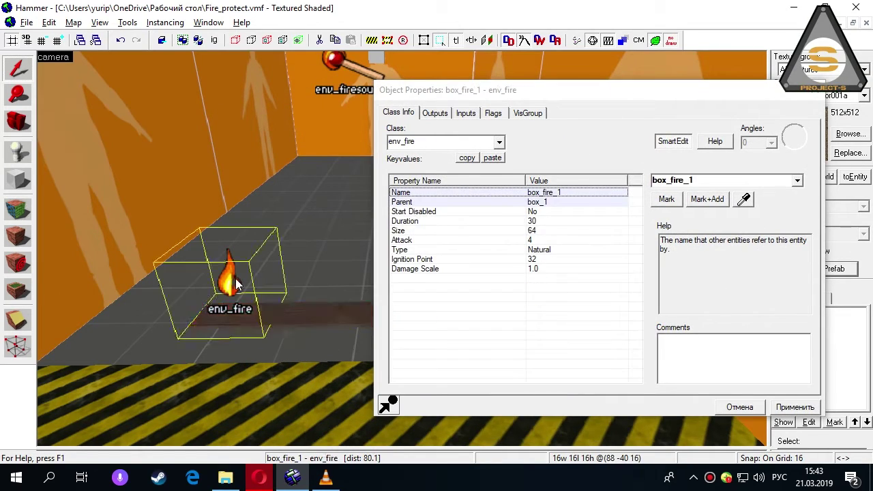
left_click(361, 294)
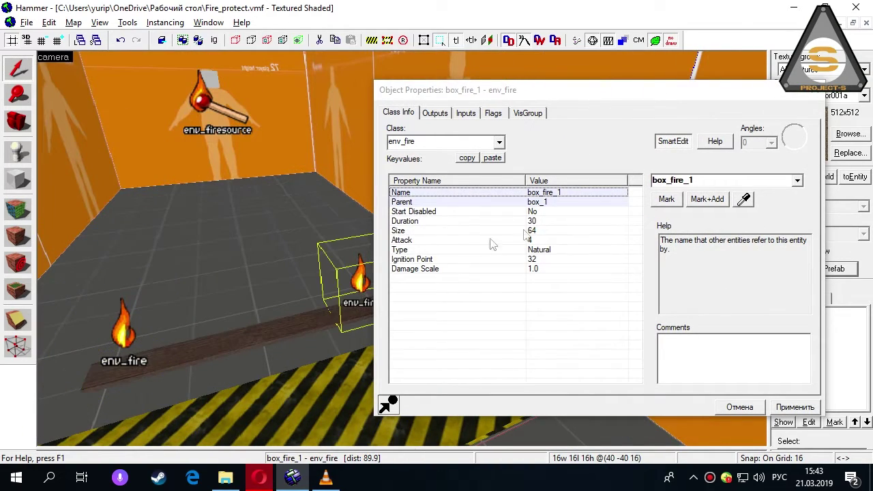
left_click(687, 181)
left_click(576, 203)
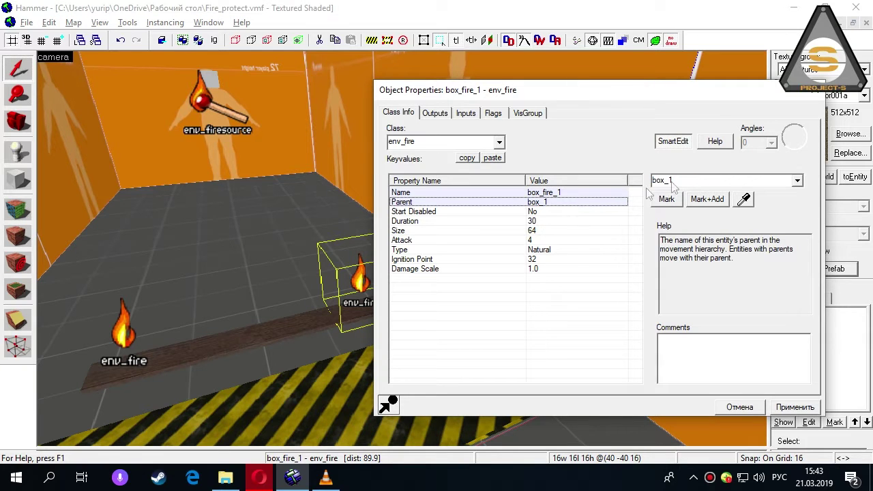
Examine the radius and intensity properties of the env_firesource hanging beyond the plank.
left_click(224, 103)
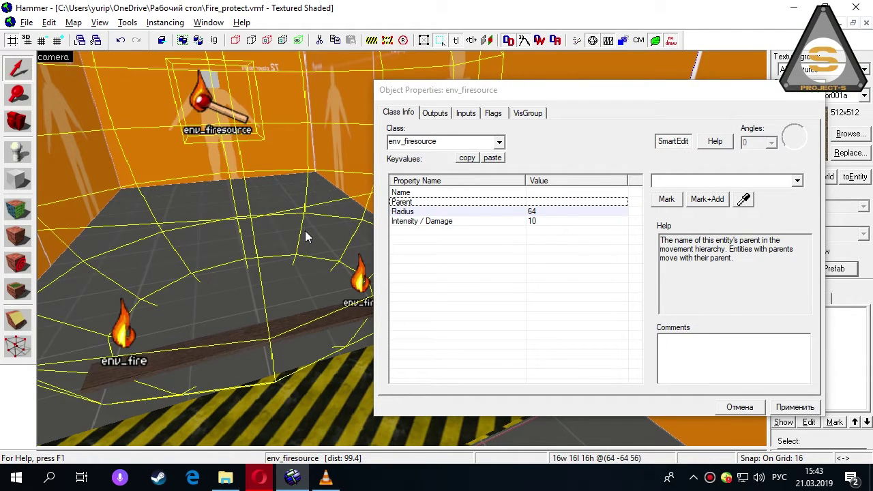
key("z")
key("w")
key("z")
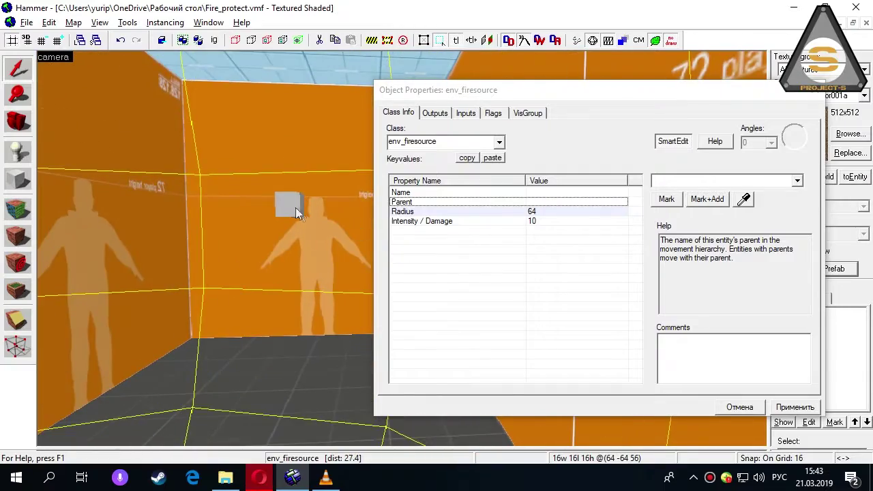
Select the env_firesensor behind the fire source and examine its detection sphere, Radius and Heat level properties.
left_click(279, 204)
key("z")
key("s")
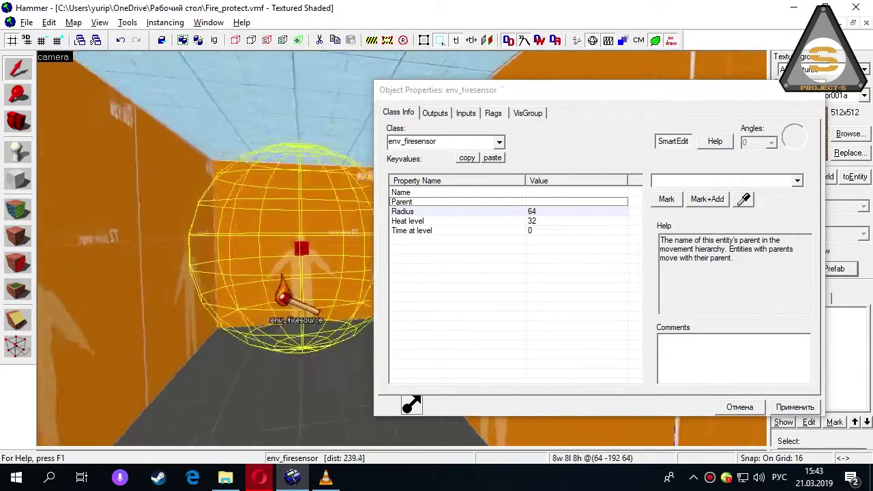
key("z")
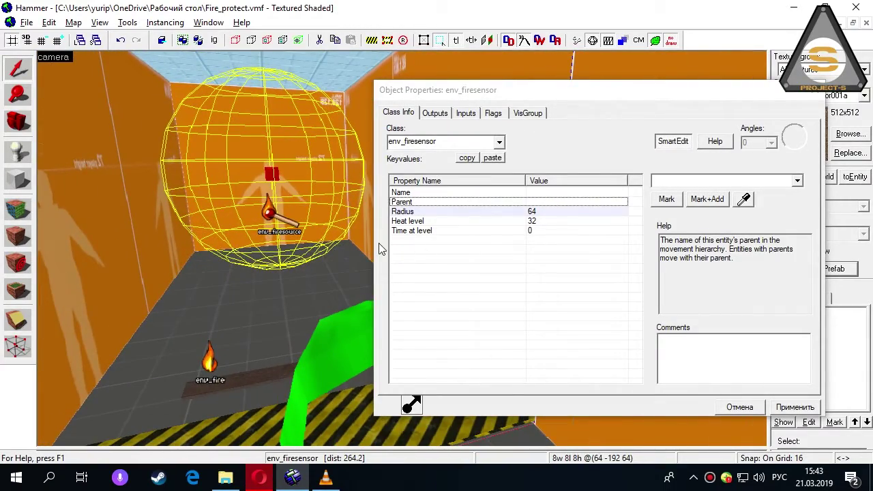
key("z")
key("a")
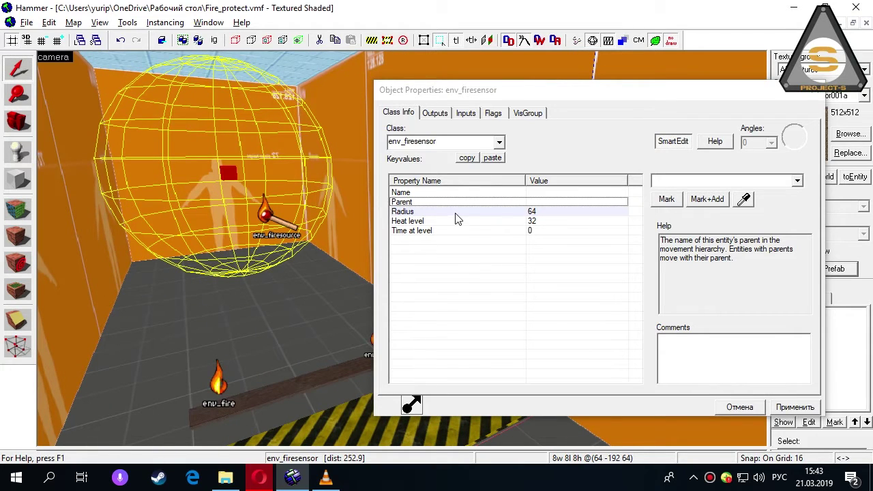
left_click(457, 213)
key("Down")
Check the env_firesensor's OnHeatLevelStart output, its target, input and parameter override, and close the properties without applying.
left_click(435, 113)
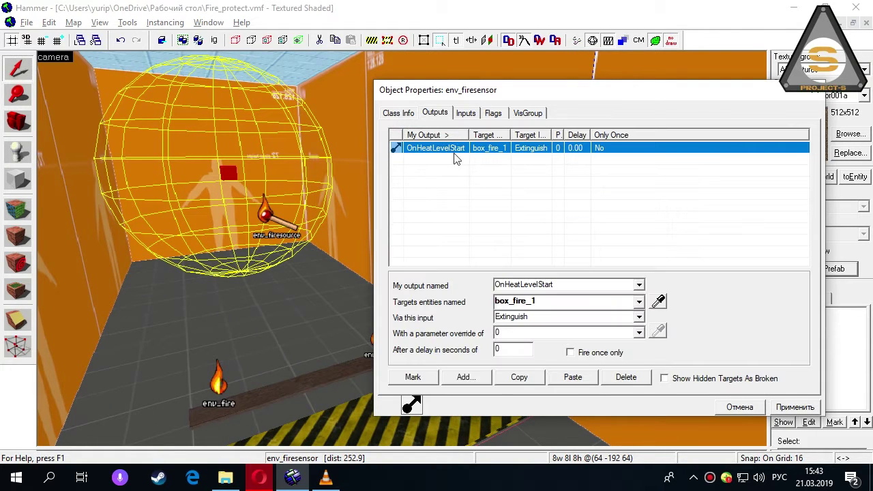
left_click(567, 284)
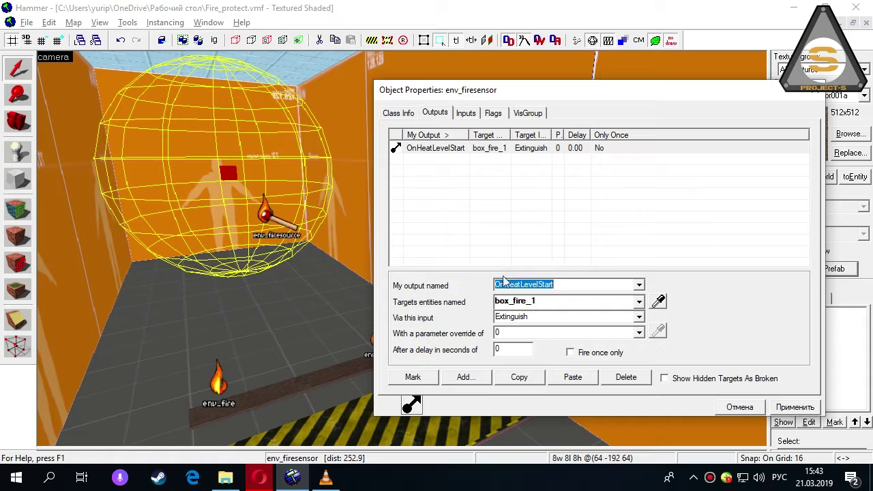
left_click(564, 303)
left_click(562, 317)
left_click(531, 332)
left_click(299, 278)
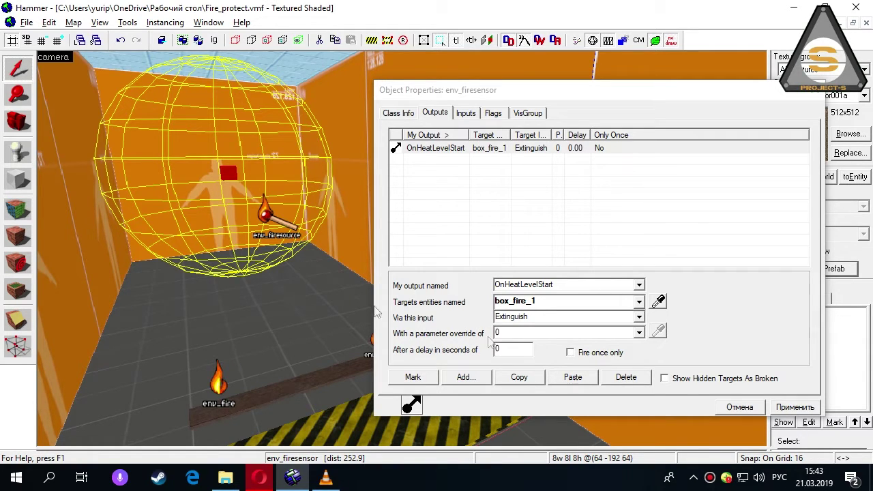
left_click(748, 408)
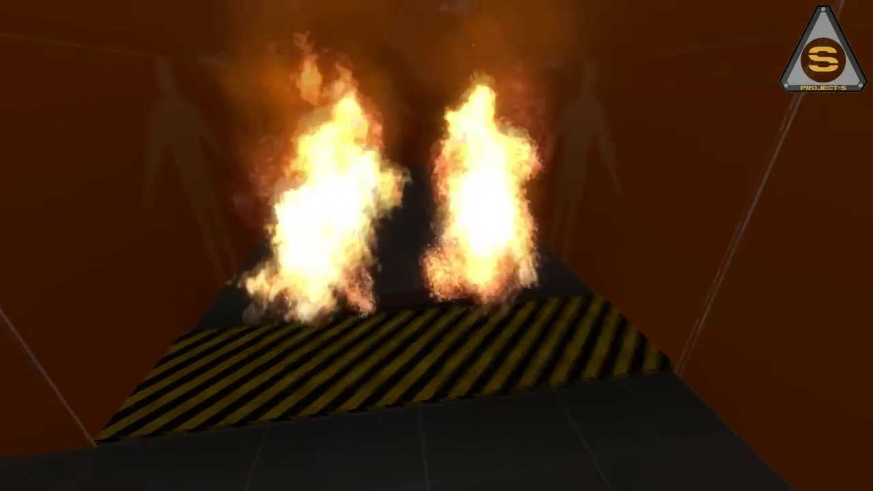
key("w")
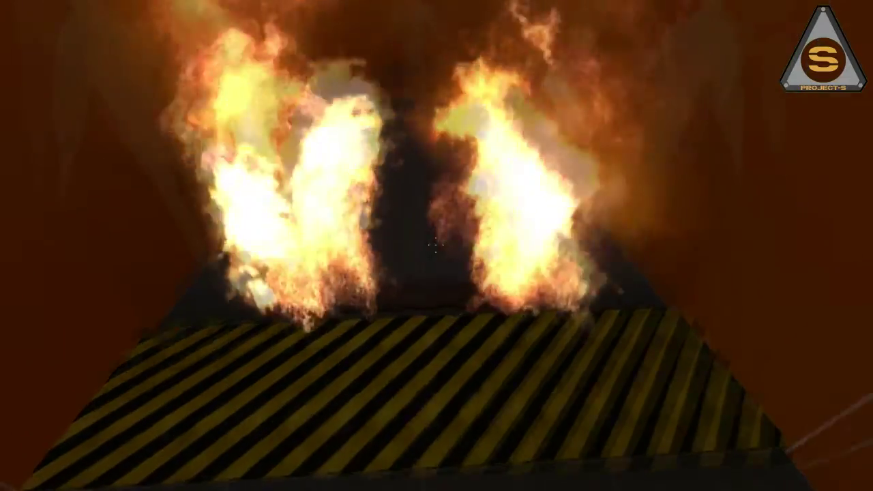
key("s")
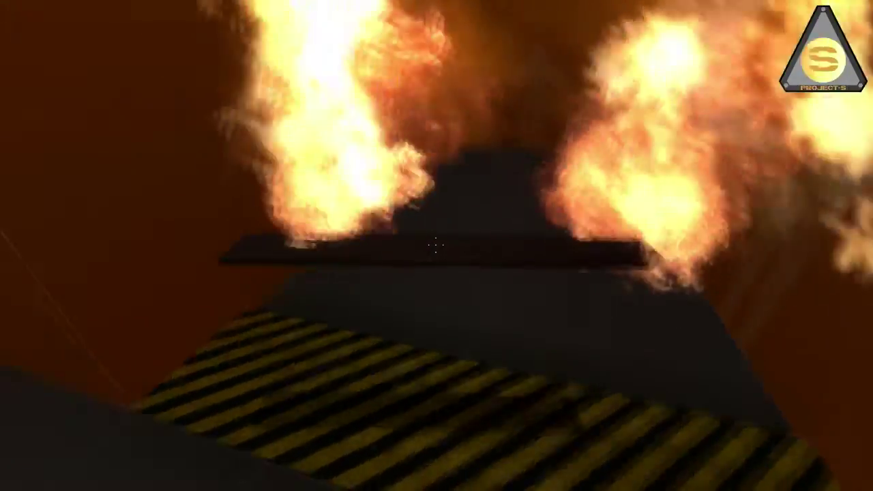
key("w")
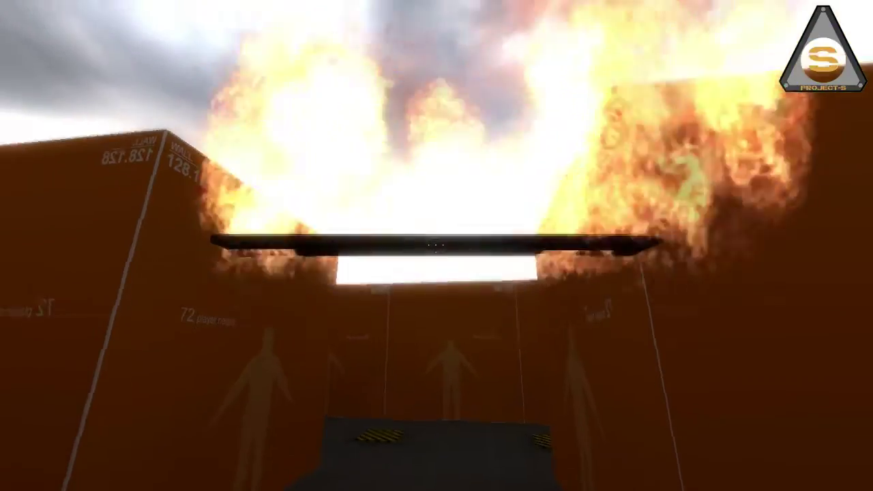
key("w")
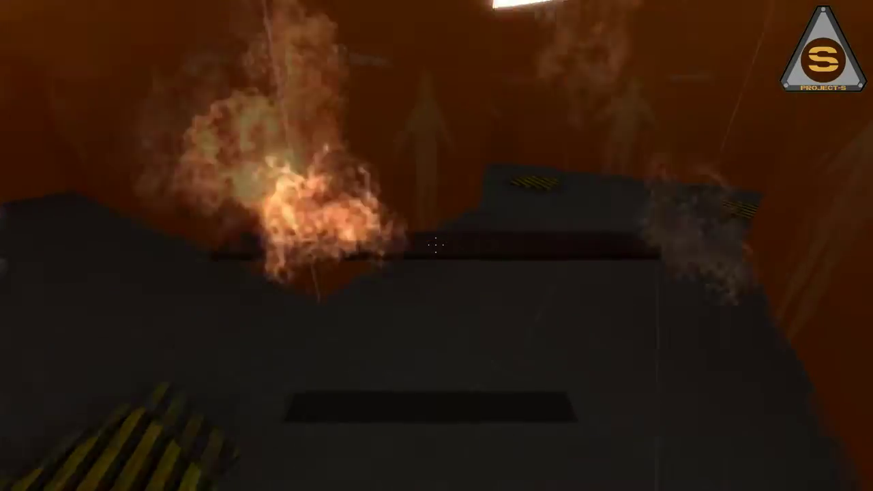
key("s")
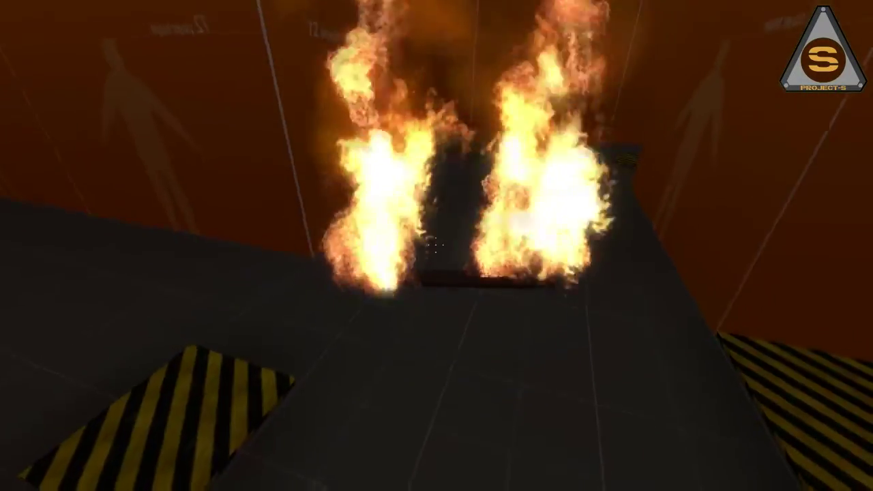
key("w")
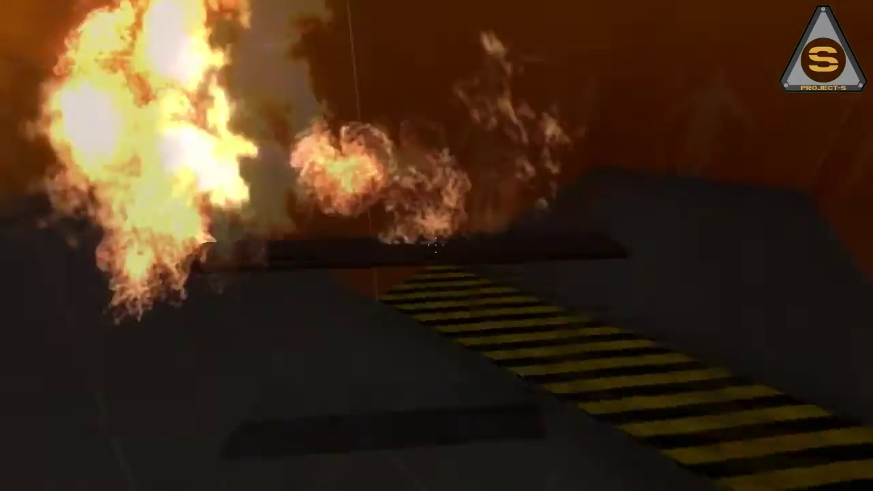
key("w")
key("w")
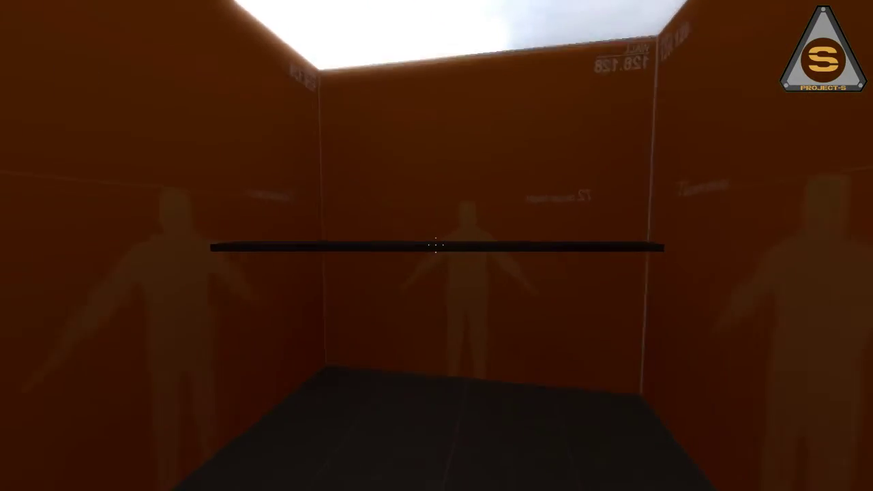
key("w")
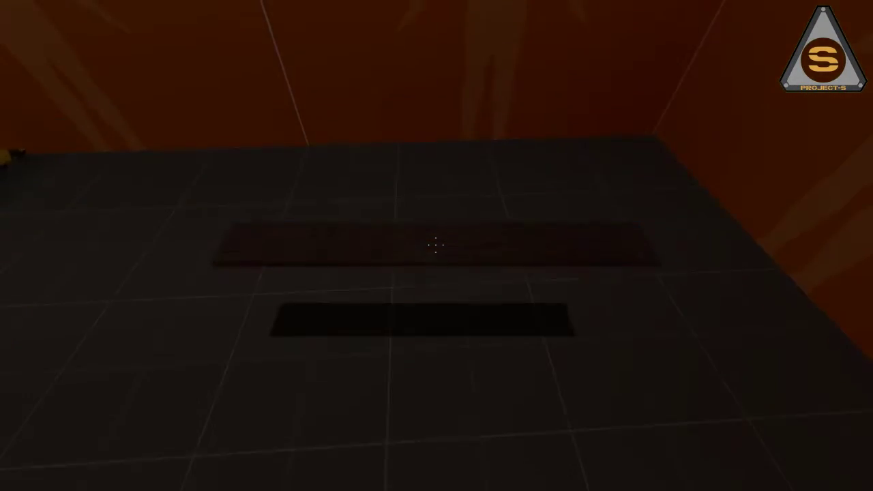
key("w")
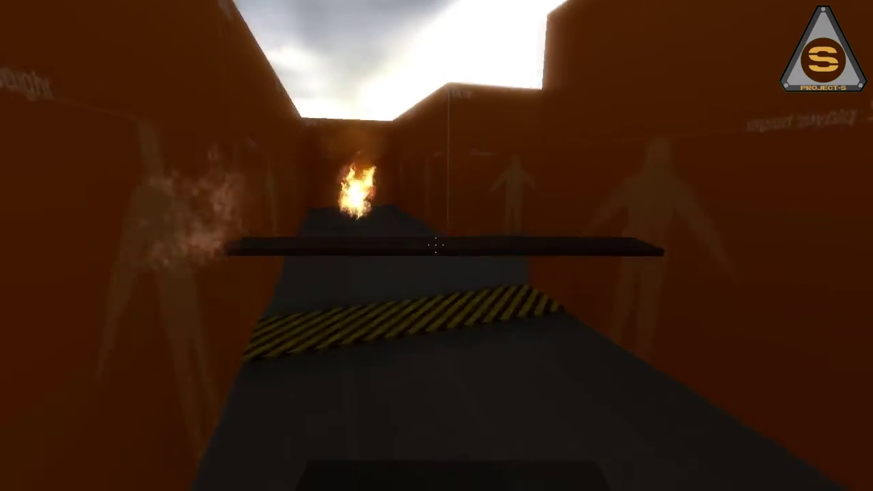
key("s")
key("w")
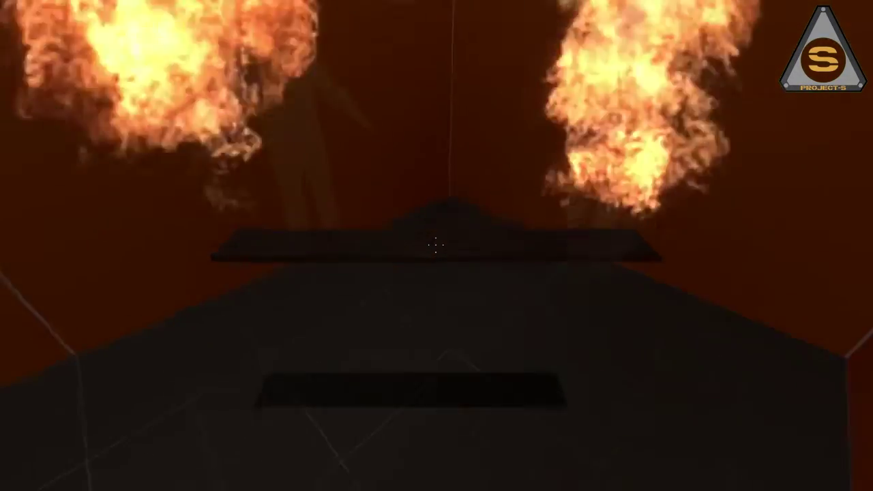
key("e")
key("w")
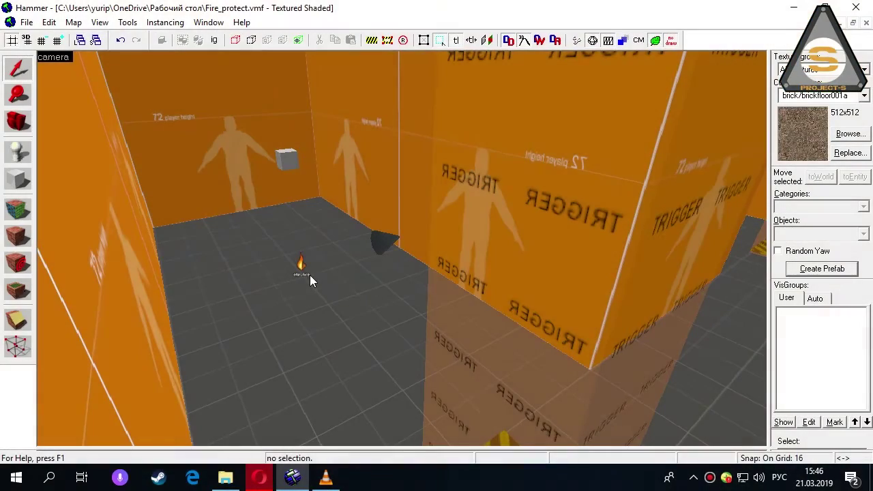
Inspect the properties of the floor env_fire and of the env_steam entity beside it, including the steam's name.
left_click(300, 266)
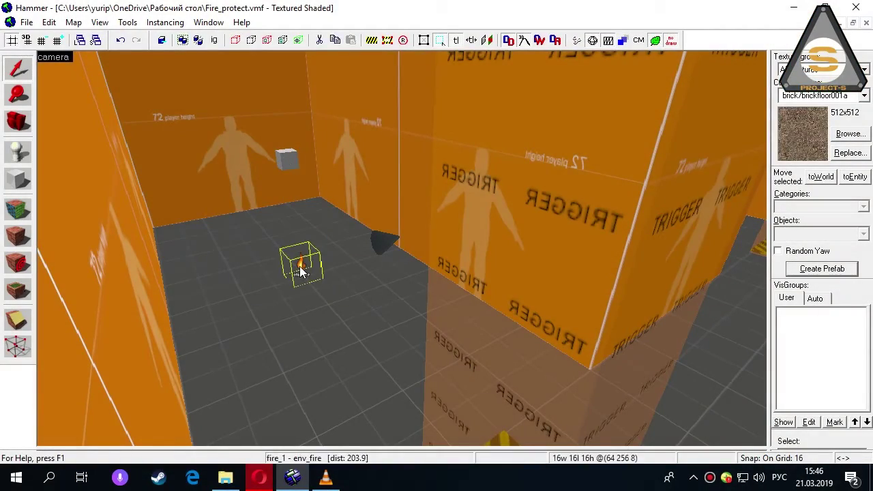
double_click(300, 268)
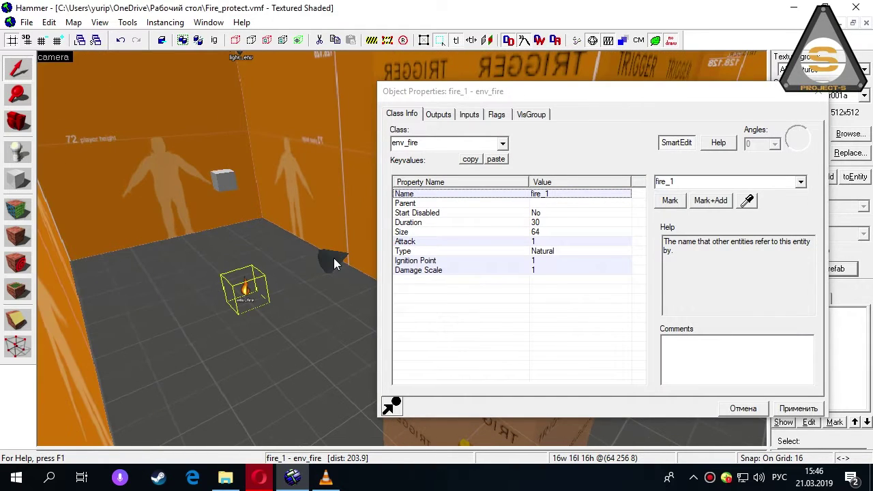
left_click(336, 263)
left_click_drag(681, 182, 659, 202)
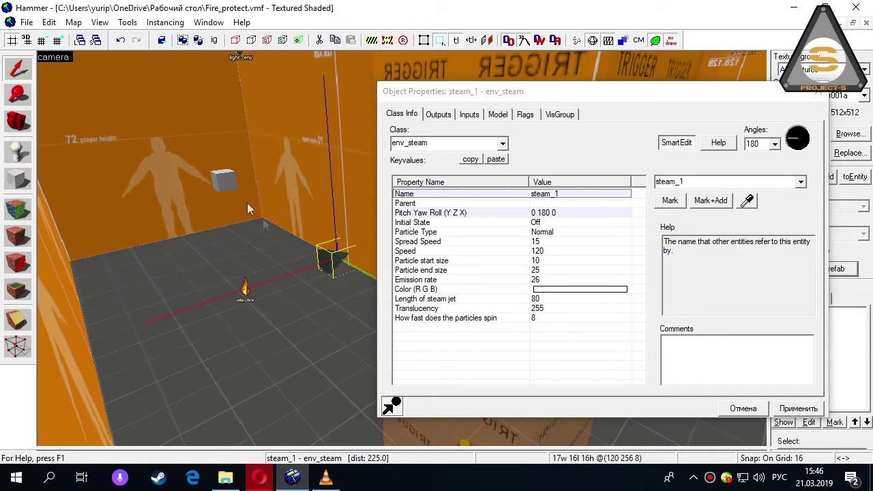
Review this room's env_firesensor outputs that turn steam_1 on and off and extinguish fire_1, including the extinguish delay.
left_click(225, 182)
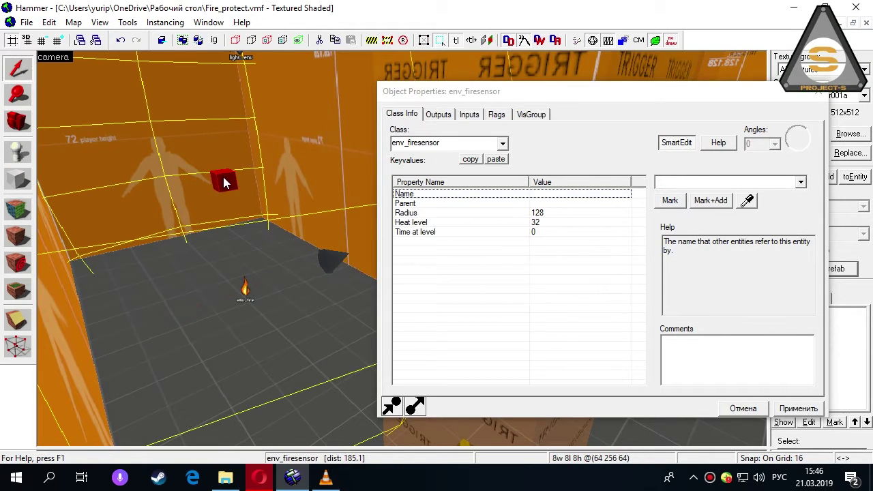
left_click(439, 114)
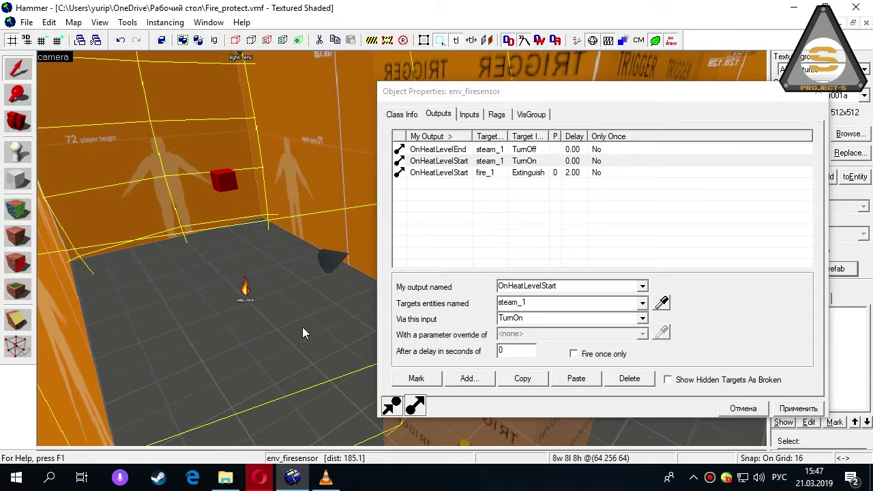
left_click(461, 164)
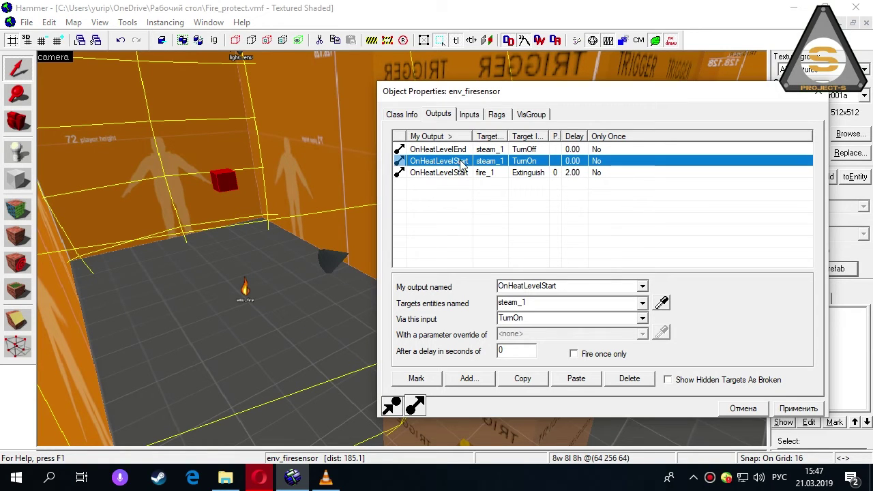
left_click(545, 319)
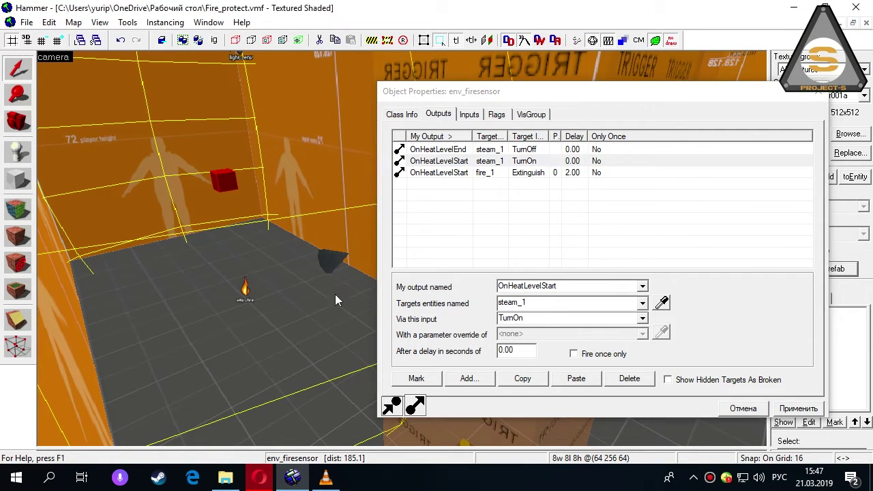
left_click(482, 175)
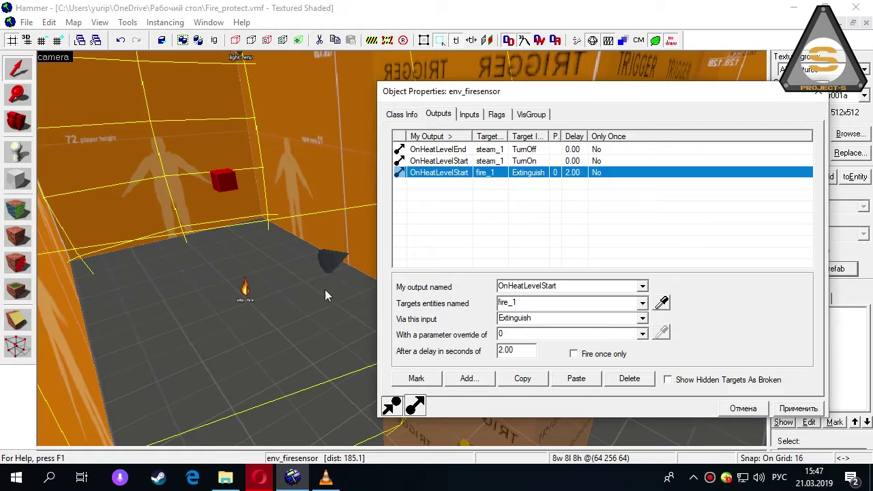
double_click(524, 352)
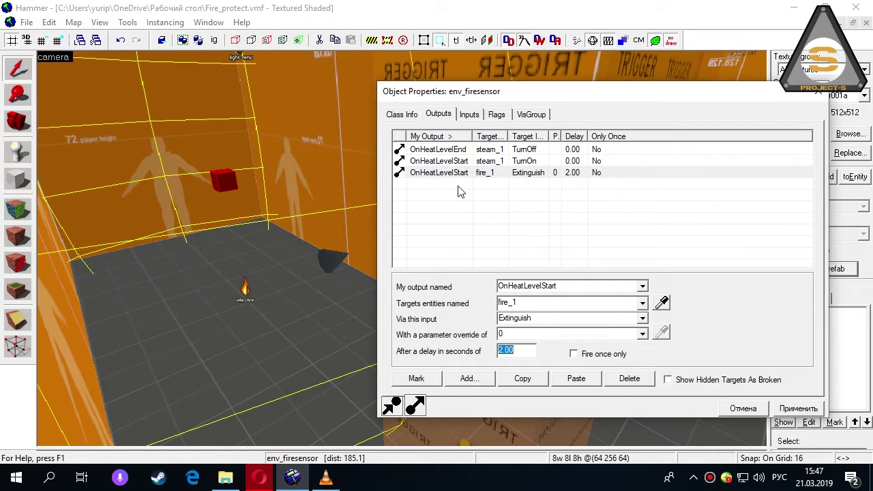
left_click(466, 150)
left_click(570, 287)
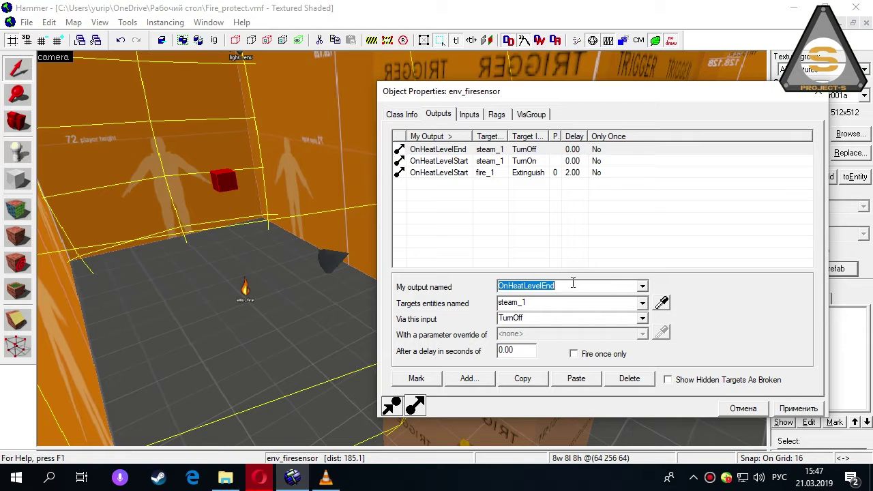
Check the room's trigger_multiple and its OnStartTouch output that sends StartFire to fire_1.
left_click(308, 266)
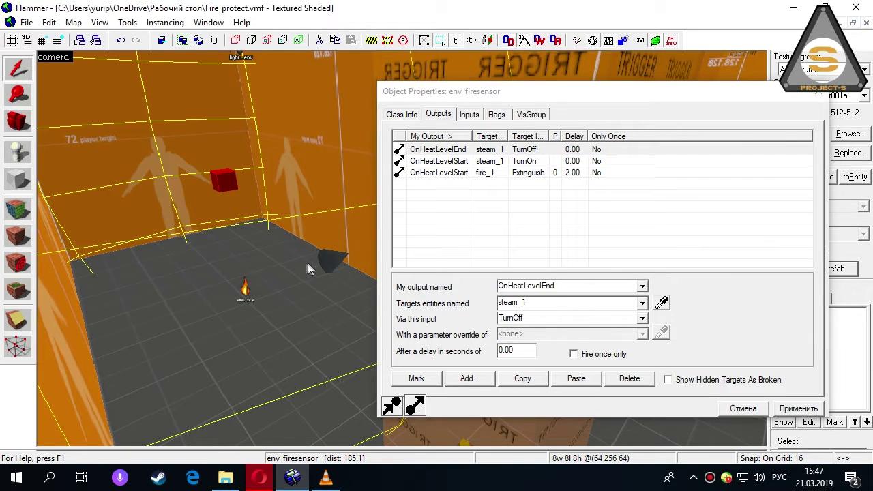
key("z")
key("z")
left_click(364, 215)
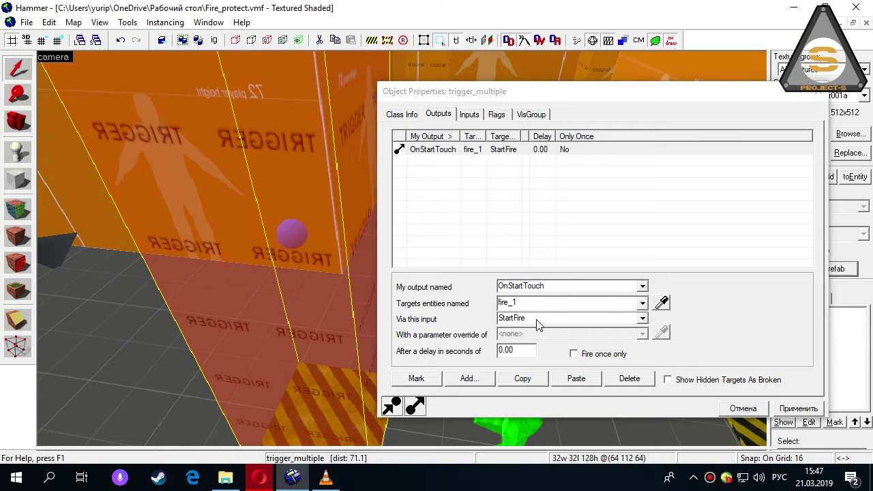
key("z")
key("z")
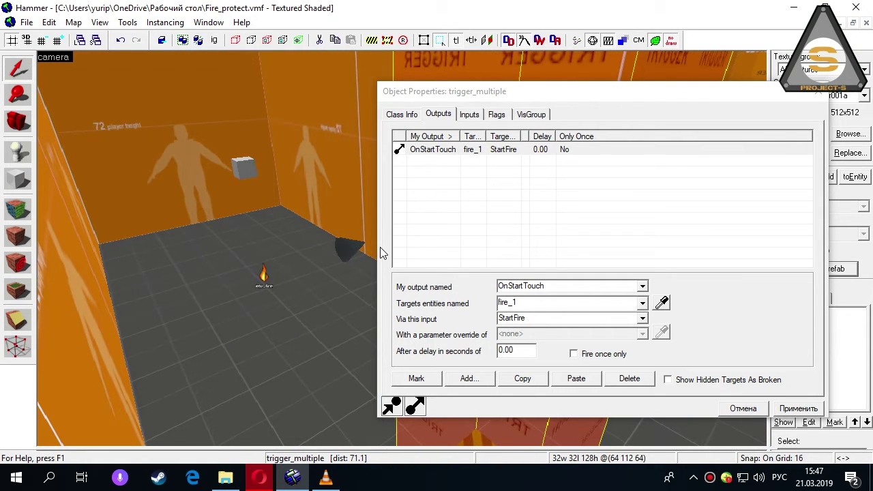
Select the env_firesensor above the fire and examine its Heat level property.
key("z")
key("w")
key("z")
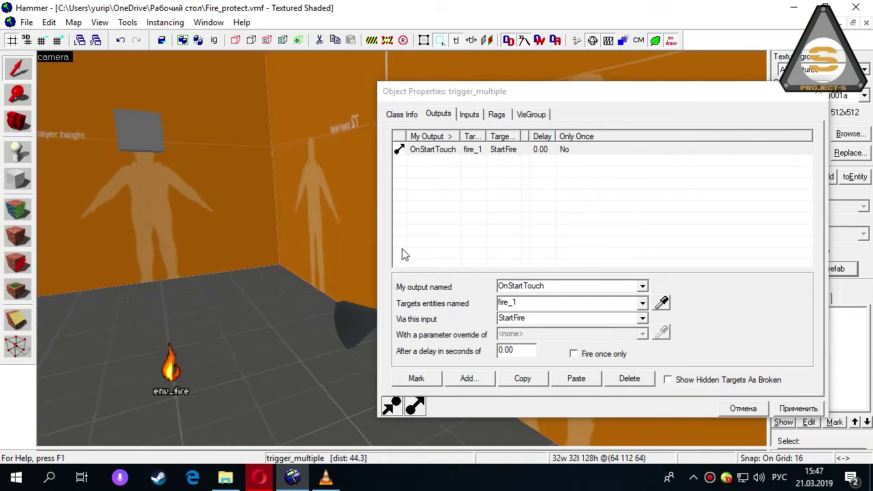
left_click(145, 136)
left_click(400, 116)
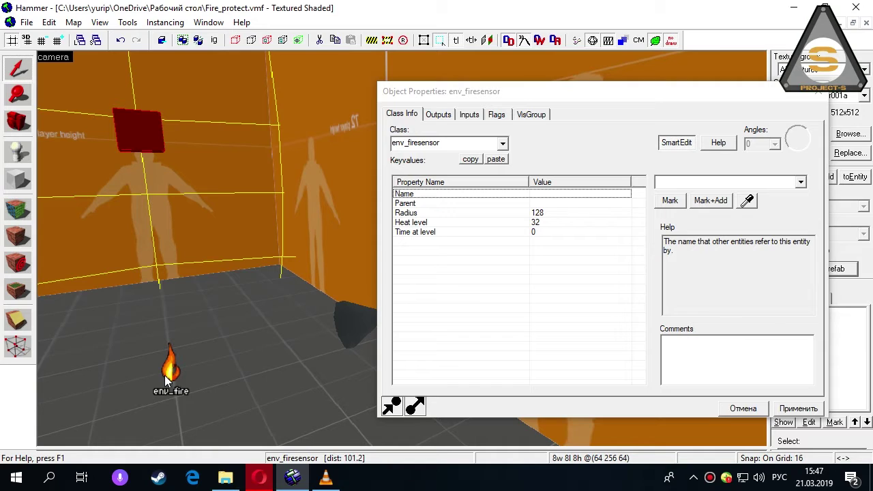
left_click(488, 223)
left_click_drag(679, 188, 661, 189)
Compare the sensor's properties with the env_fire's Size property, moving the properties window clear of the fire.
left_click(170, 380)
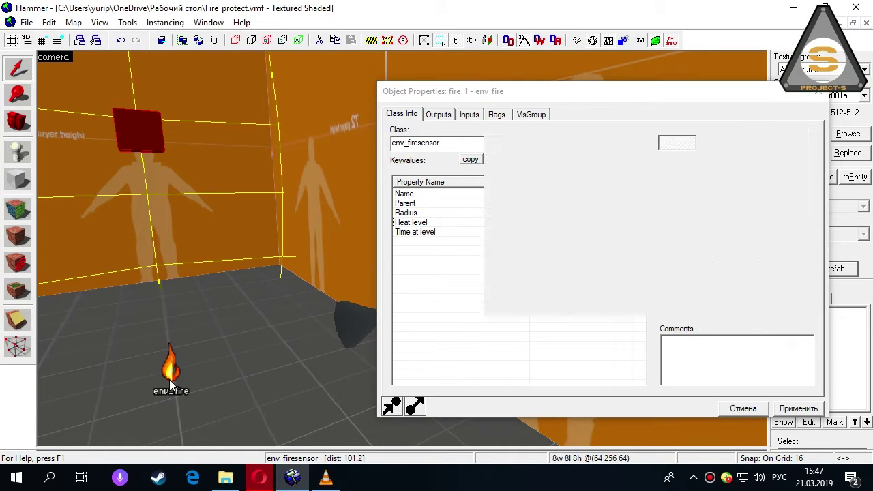
left_click(165, 120)
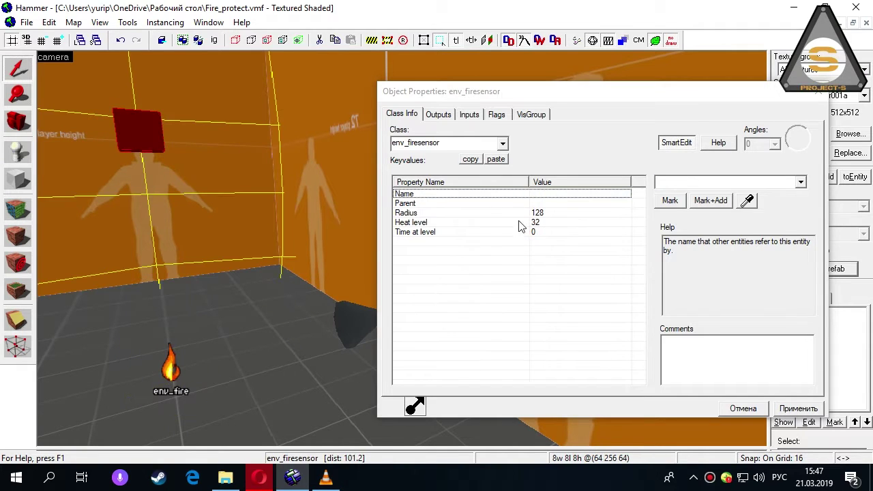
left_click(178, 372)
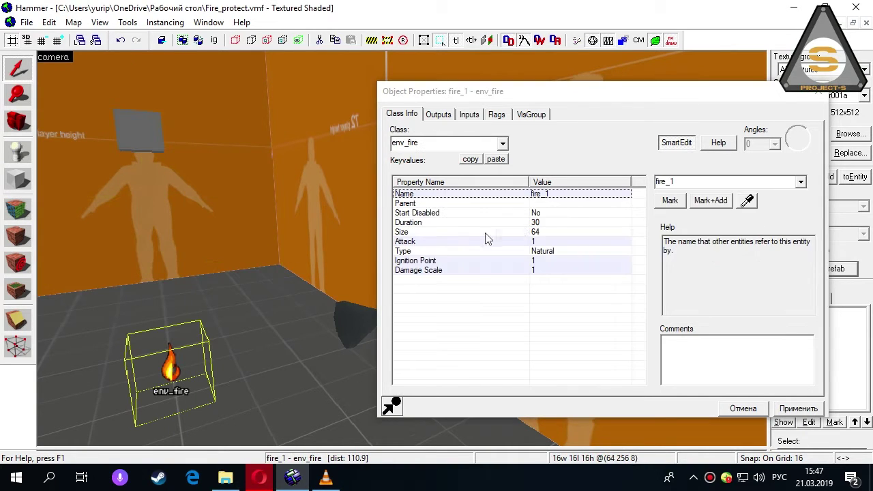
left_click(537, 233)
left_click_drag(686, 188, 653, 193)
left_click_drag(549, 99, 456, 96)
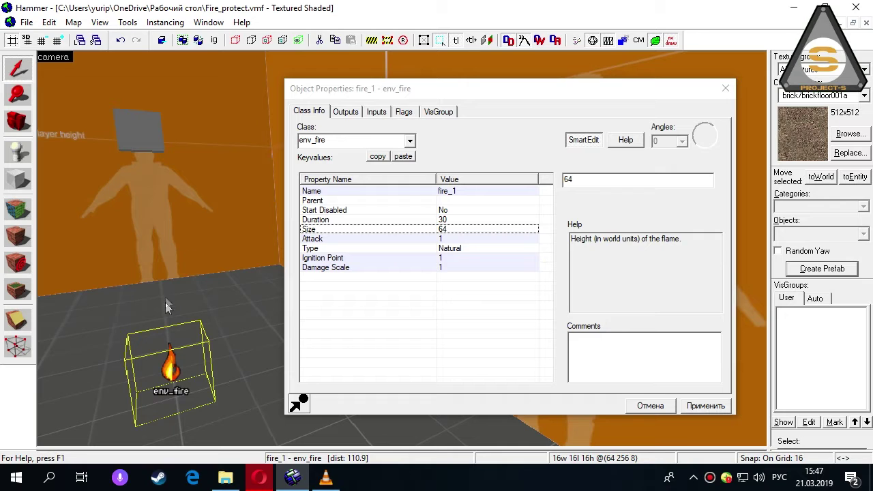
Review the flags of fire_1, including Infinite Duration, and return to its keyvalues.
left_click(408, 118)
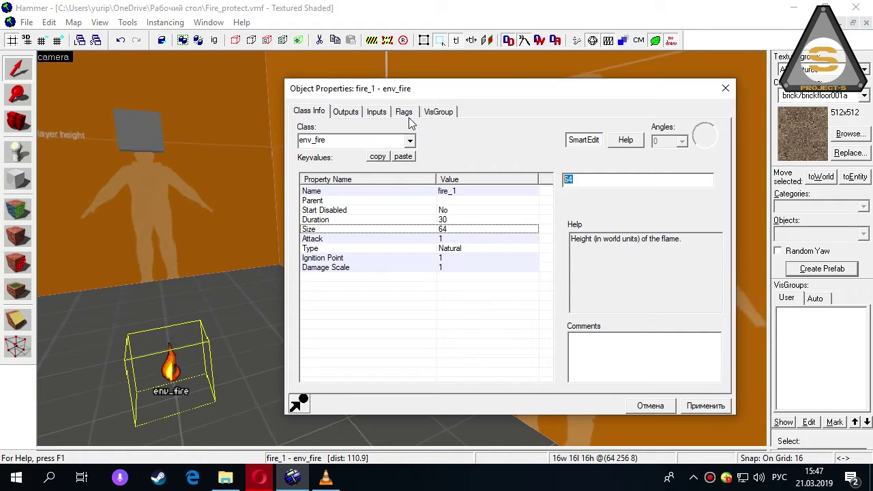
left_click(398, 113)
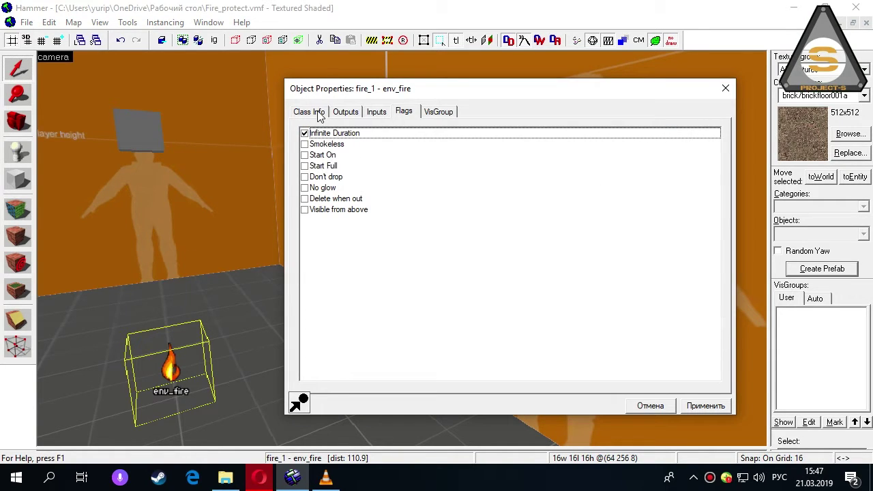
left_click(307, 112)
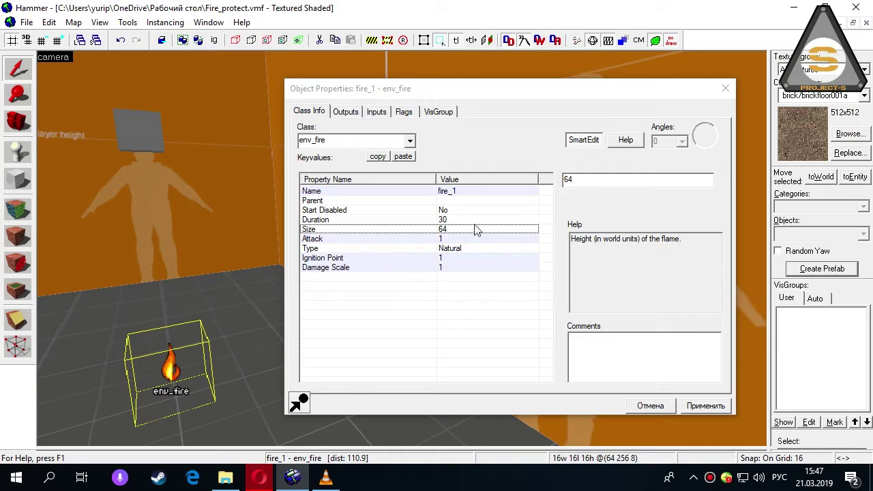
Try a Size of 128 on fire_1 and put it back to 64.
left_click(590, 180)
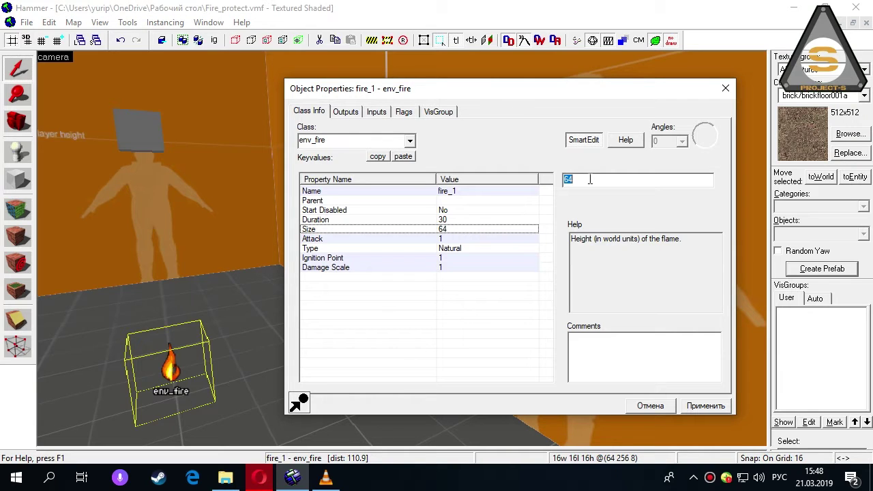
type("128")
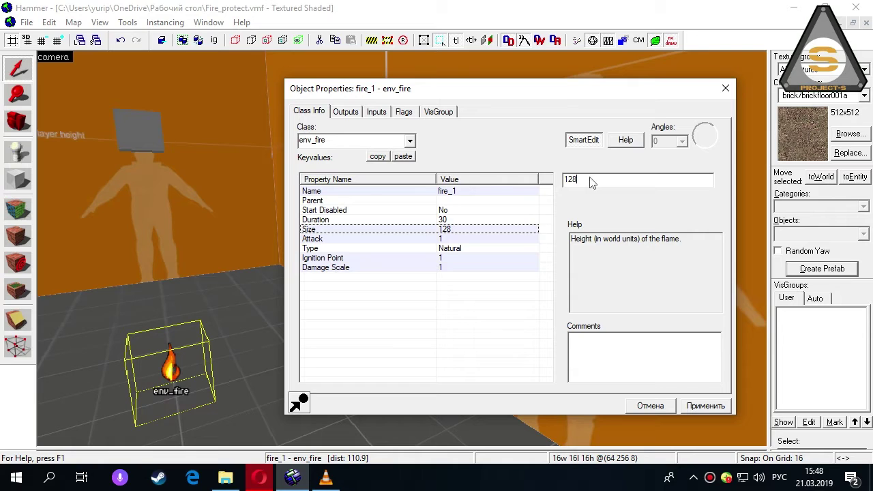
type("64")
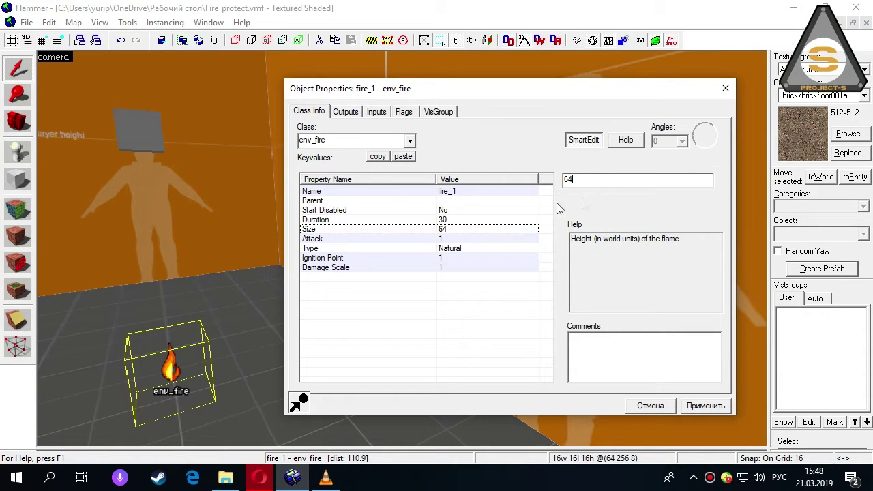
Compare the env_firesensor's Heat level with the Size of fire_1 once more.
left_click(153, 141)
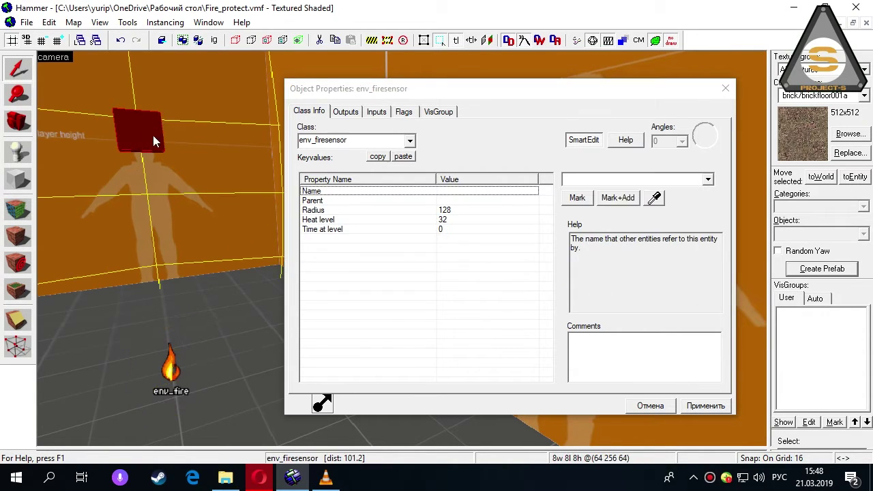
left_click(437, 220)
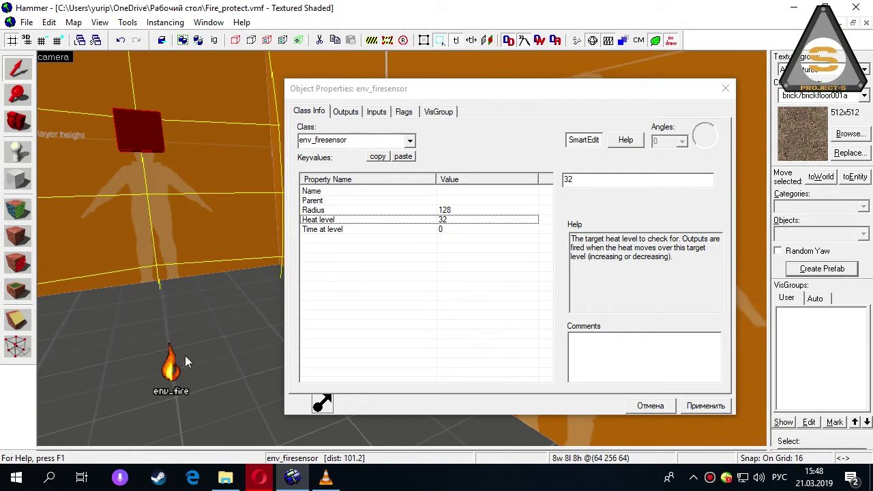
left_click(170, 369)
left_click(463, 229)
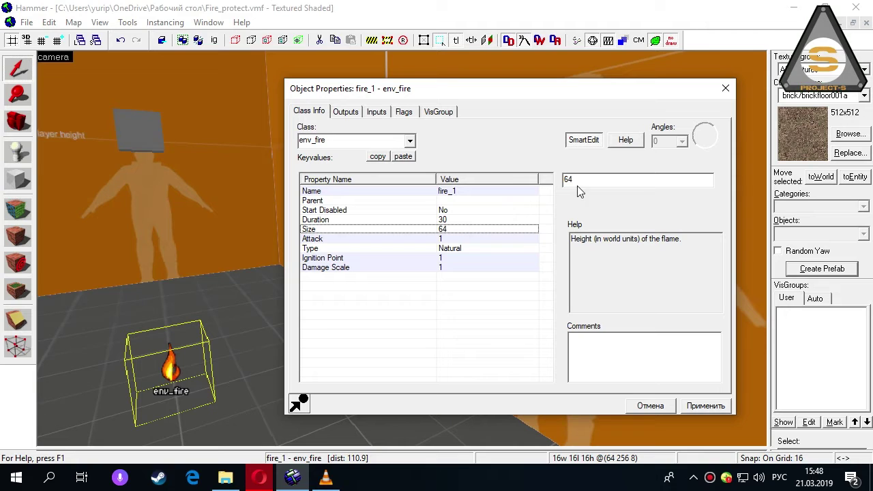
Set the env_firesensor's Heat level to 16, apply the change and close the properties.
left_click(138, 140)
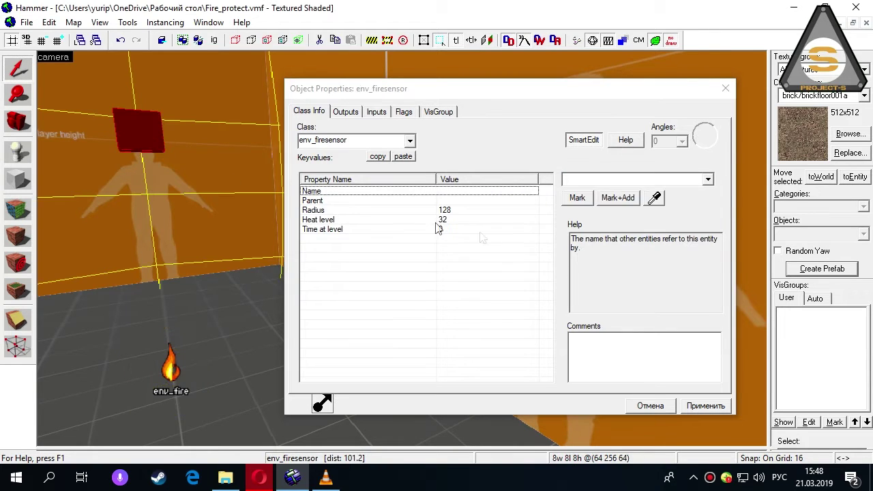
left_click(459, 226)
double_click(561, 179)
type("16")
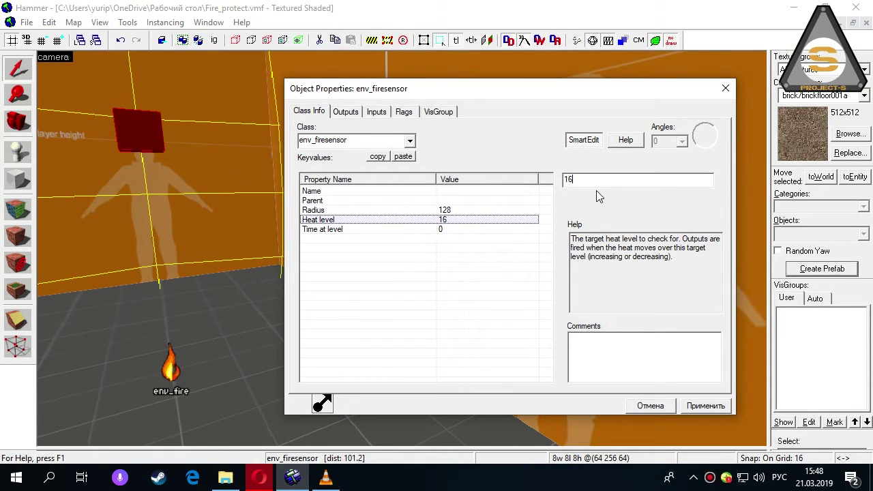
left_click(708, 406)
left_click(655, 406)
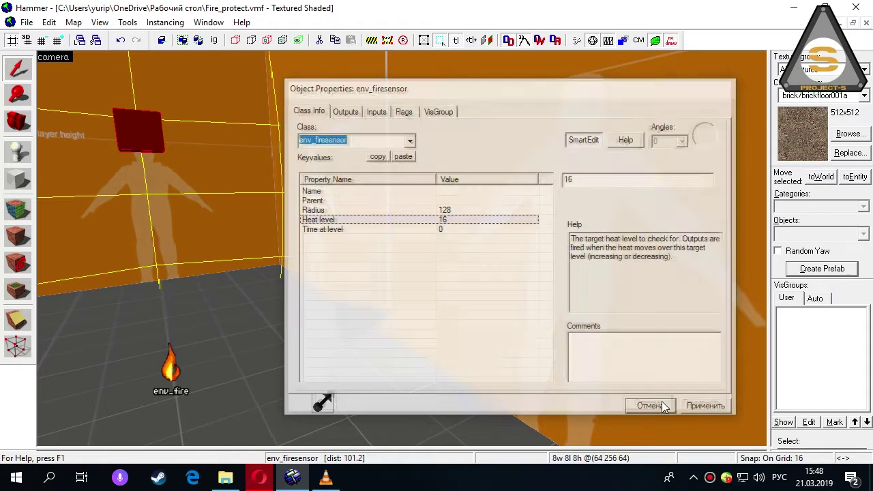
Try a Size of 512 on fire_1, restore it to 64, apply and close the properties.
key("z")
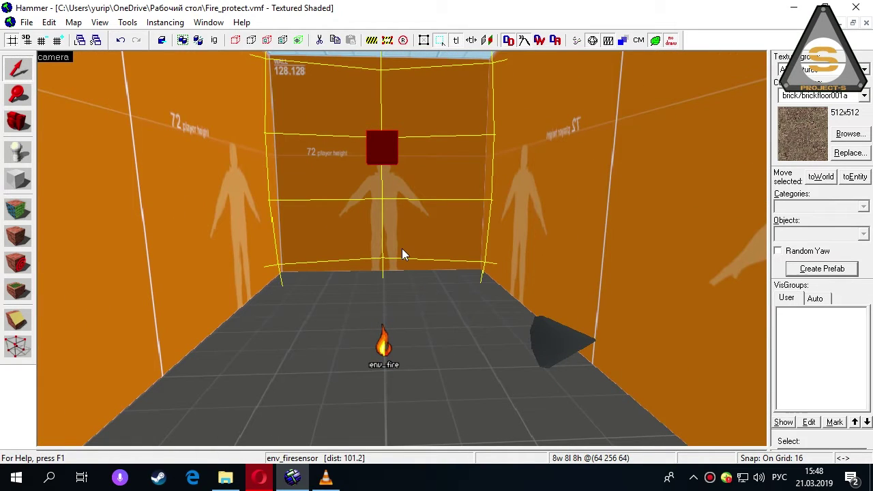
double_click(402, 249)
left_click_drag(569, 96, 676, 99)
left_click(383, 345)
left_click(570, 223)
left_click(569, 232)
left_click_drag(689, 183, 656, 183)
type("512")
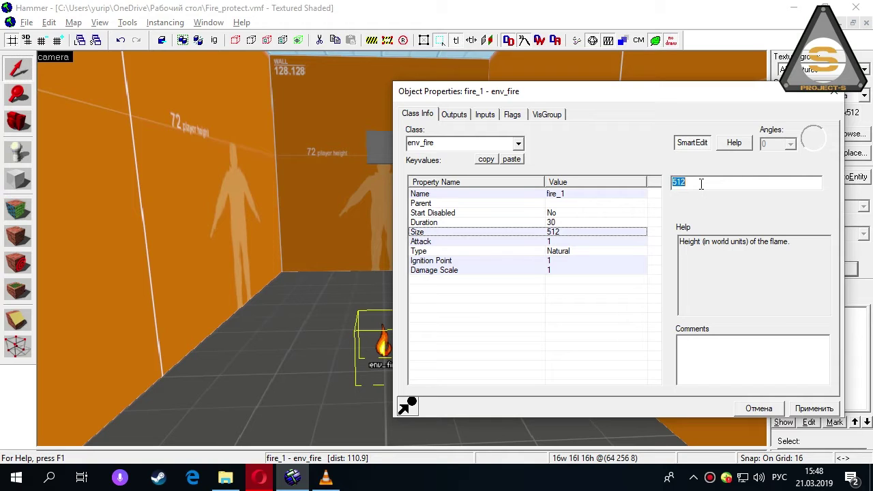
type("64")
left_click(805, 413)
left_click(766, 411)
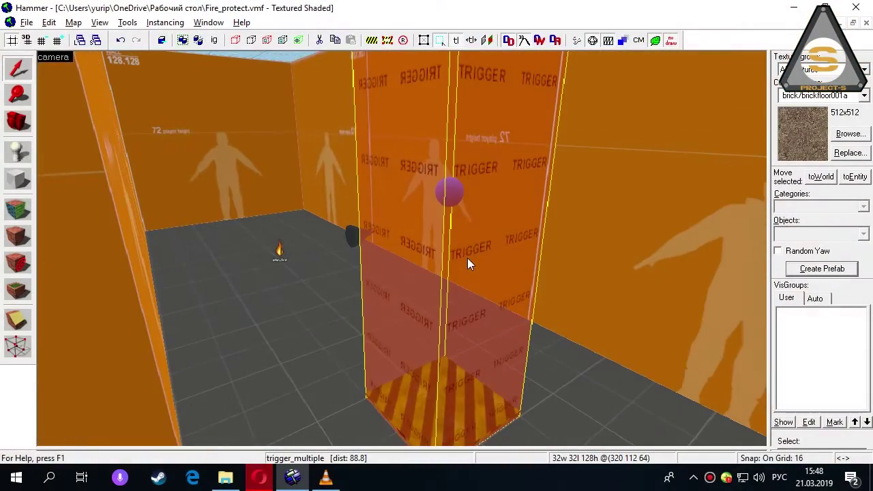
Inspect the env_steam and env_fire in the second room, checking the name each of them uses.
scroll(376, 235, "up", 2)
left_click(373, 226)
double_click(374, 228)
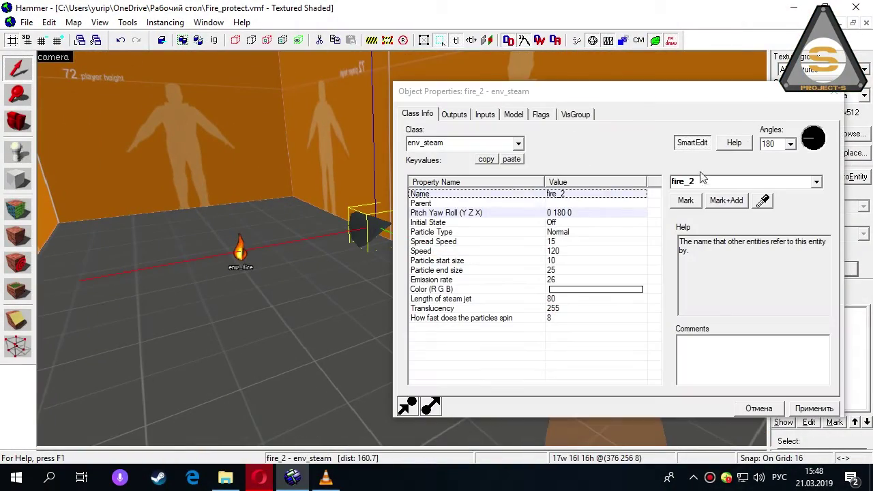
left_click(243, 252)
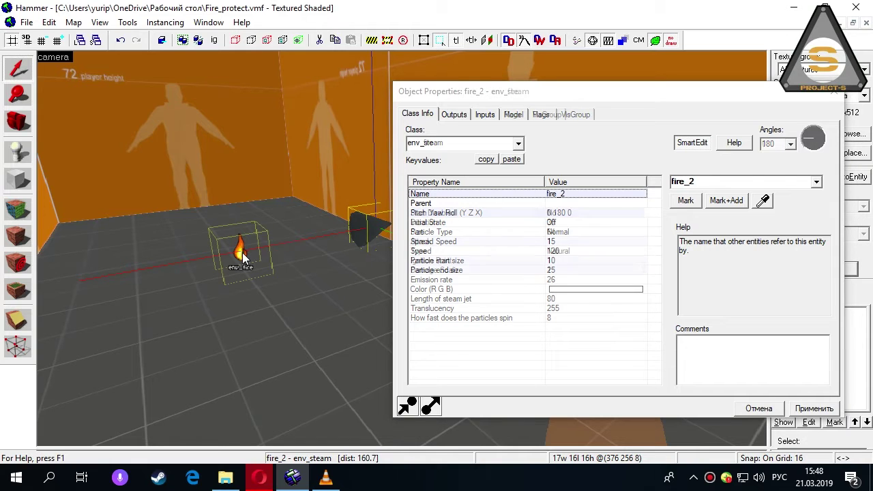
left_click(699, 182)
key("z")
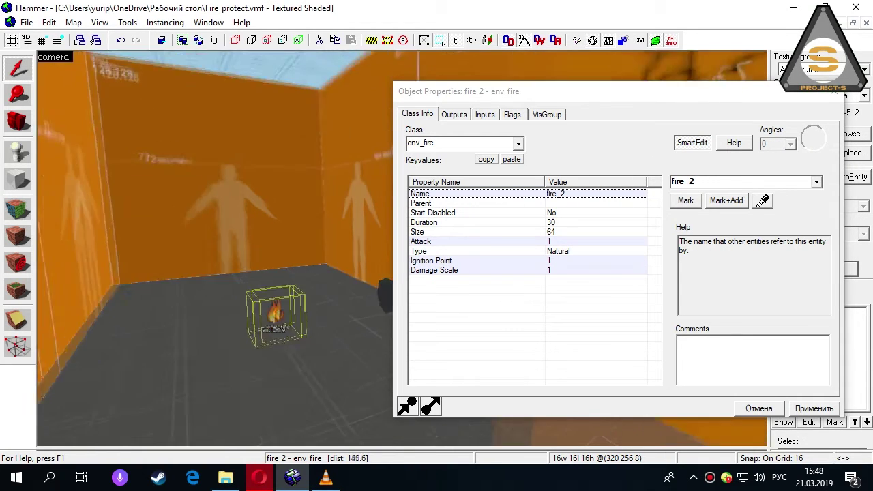
Check the second room's trigger_multiple output that sends FireUser1 to fire_2 on OnStartTouch.
key("s")
key("z")
left_click(305, 232)
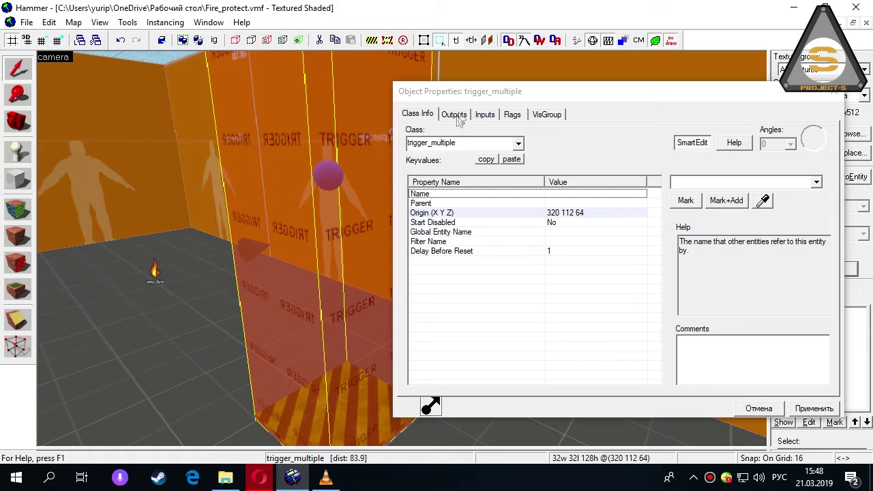
left_click(454, 115)
left_click(569, 317)
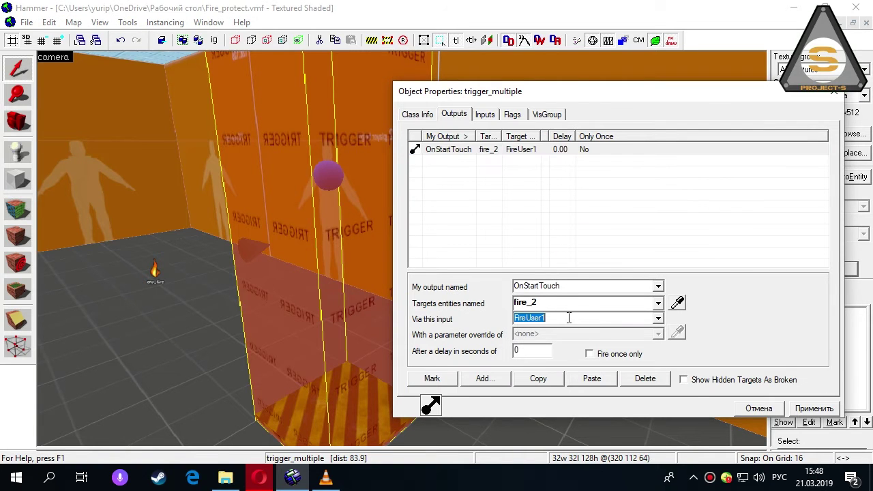
Review the OnUser1 outputs of the second room's env_fire for StartFire and Extinguish, including the extinguish delay.
key("z")
key("w")
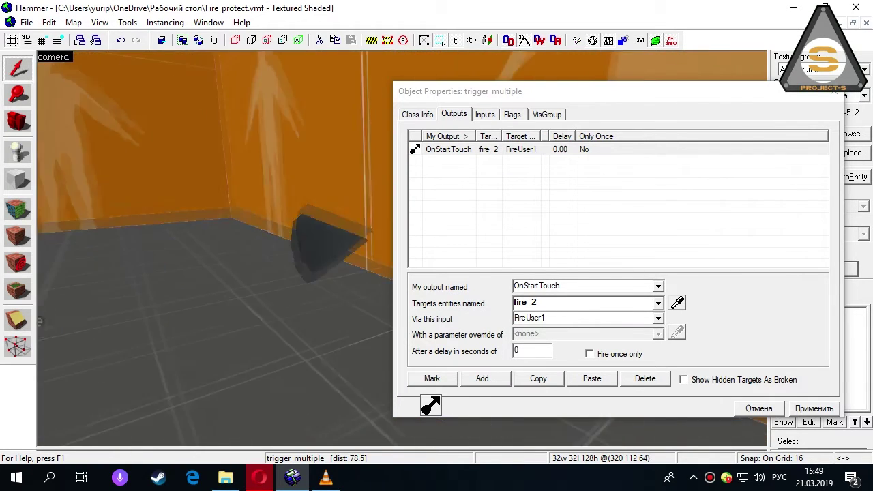
key("z")
left_click(269, 258)
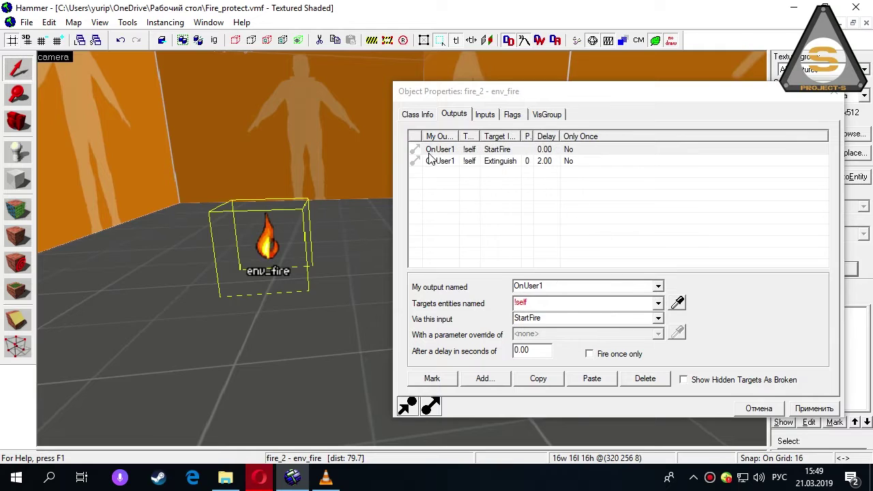
left_click(469, 152)
left_click(527, 162)
left_click(530, 351)
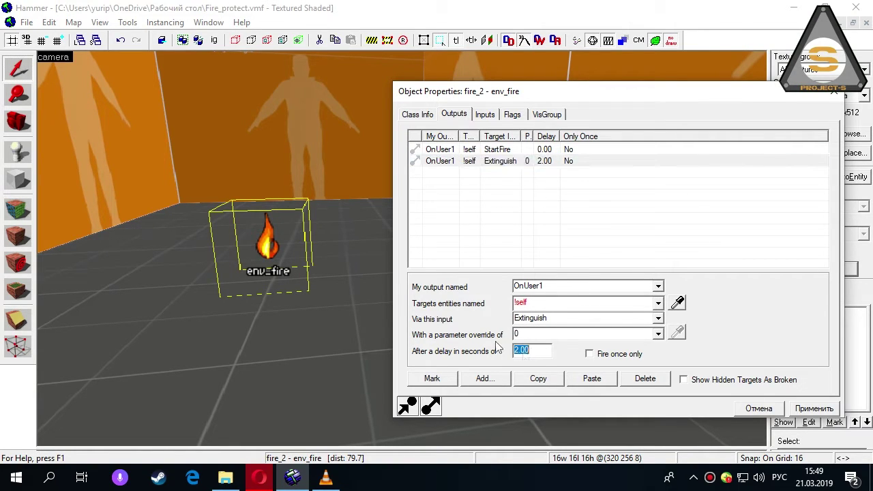
Review the OnUser1 outputs of the second room's env_steam for TurnOn and TurnOff, including their delays.
key("z")
left_click(335, 241)
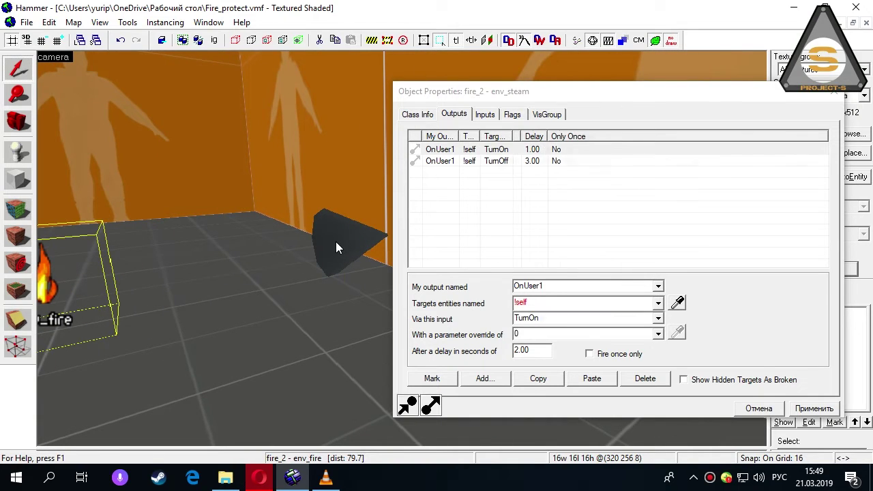
left_click(496, 162)
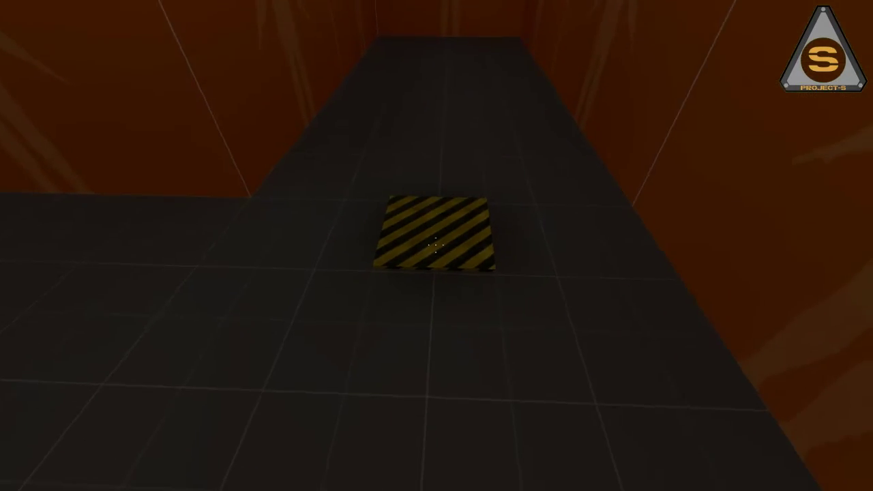
key("w")
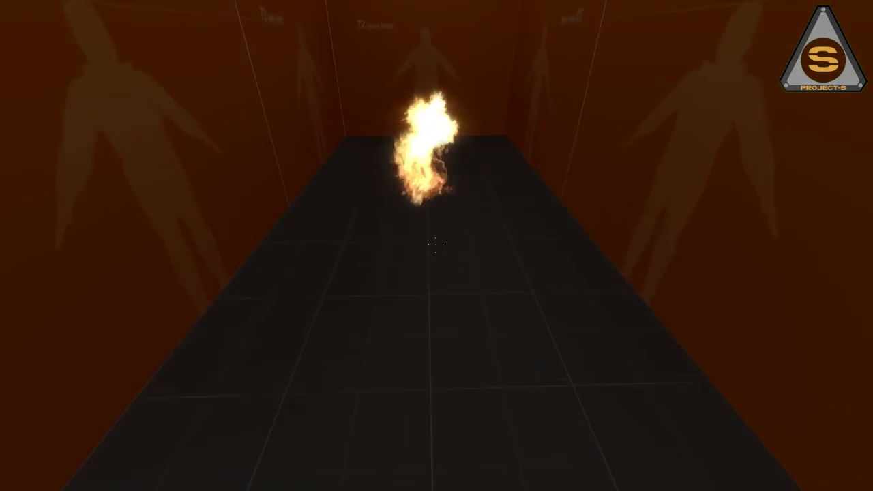
key("w")
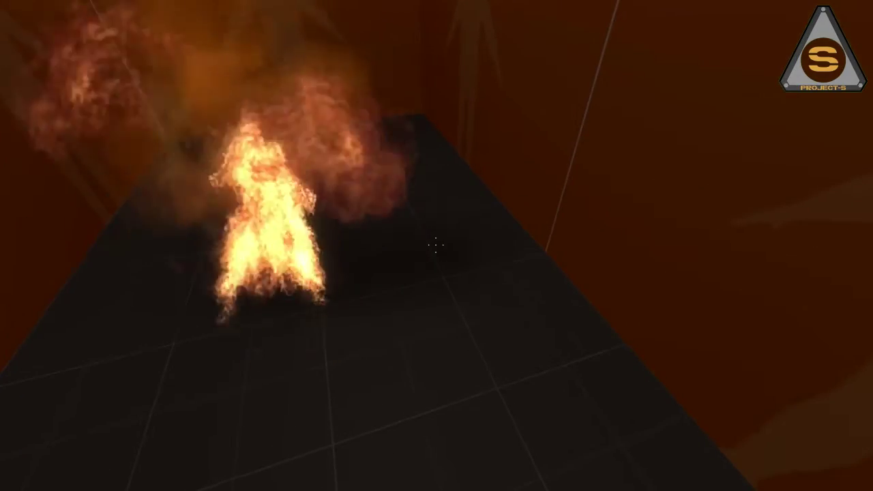
key("s")
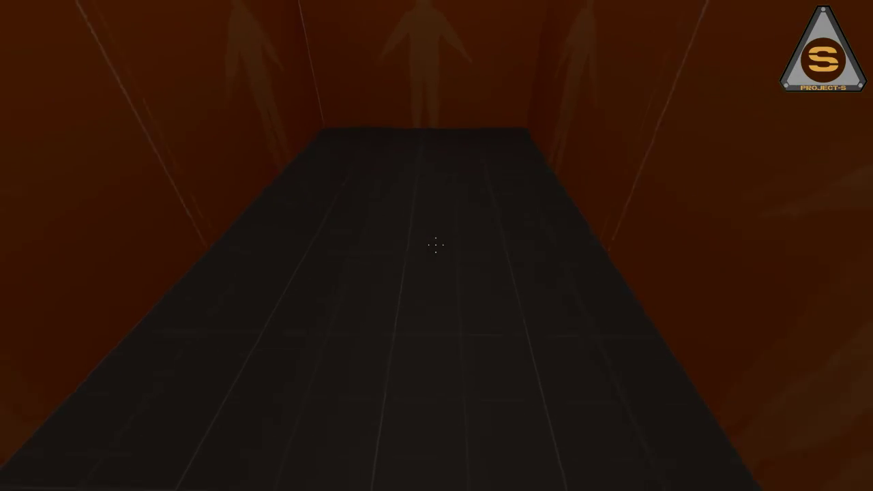
key("w")
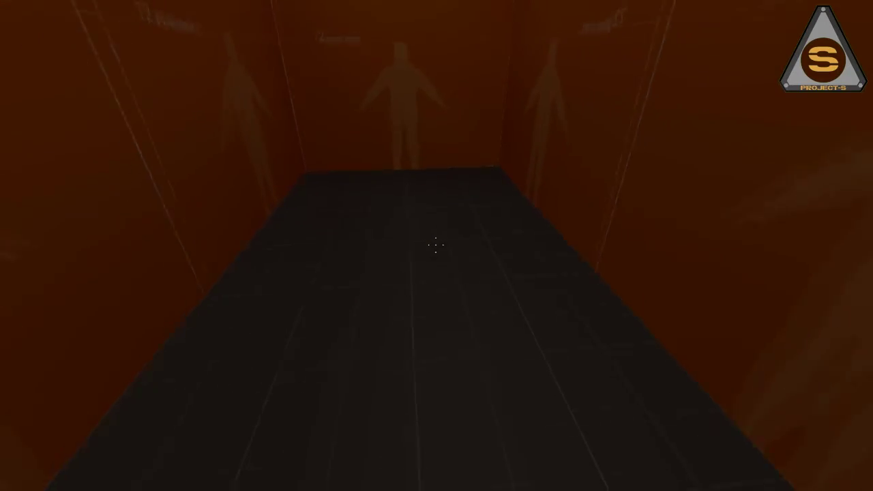
key("s")
key("w")
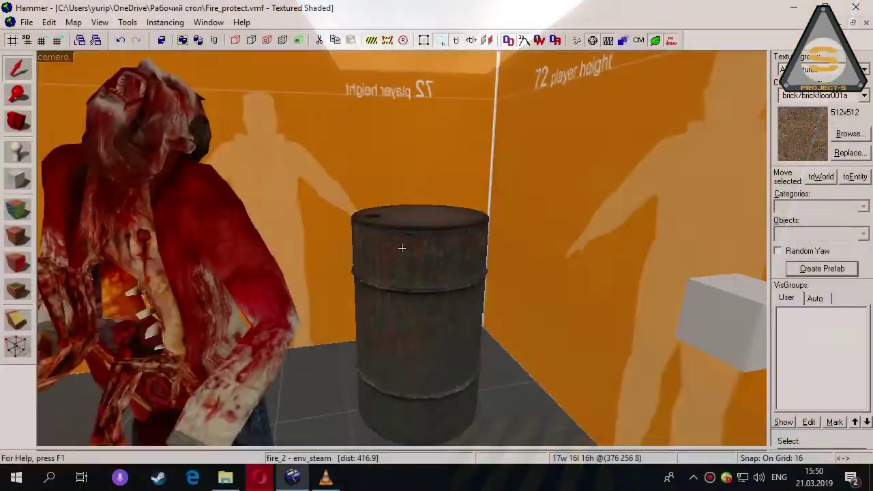
Review the outputs of the trigger_multiple above the striped floor, checking the OnStartTouch entries that target igniter and Zombie.
key("w")
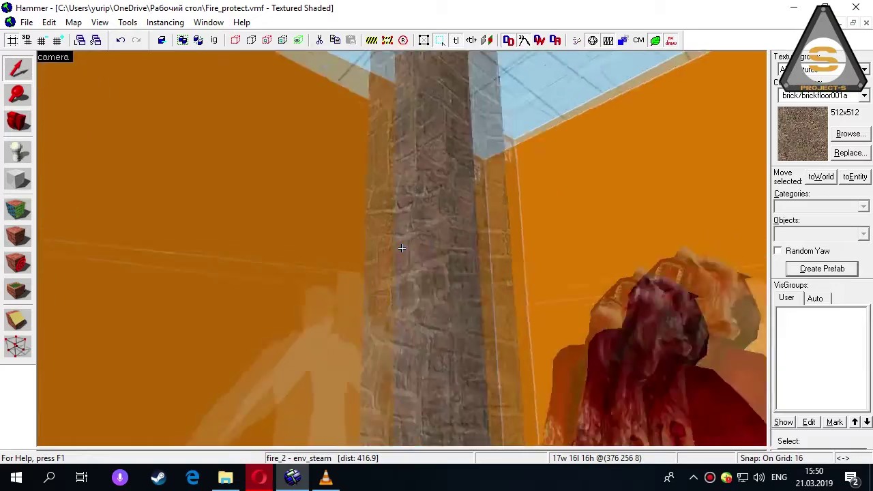
key("s")
key("z")
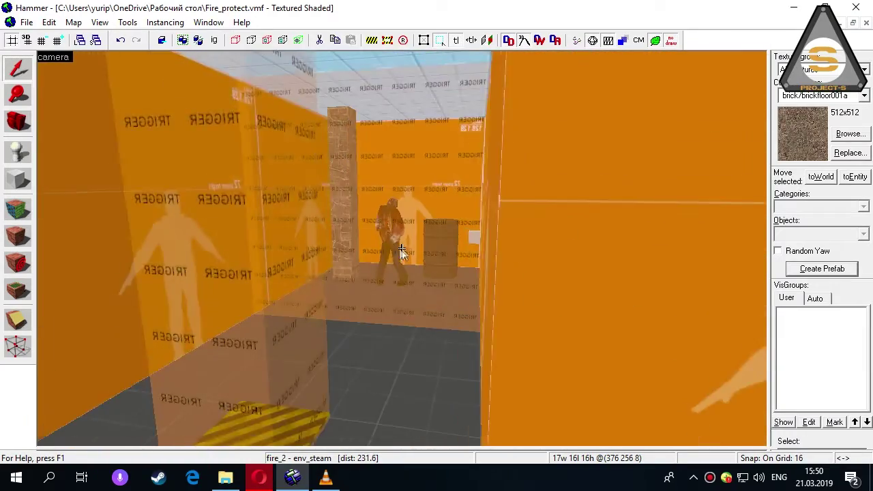
left_click(278, 287)
key("alt+Return")
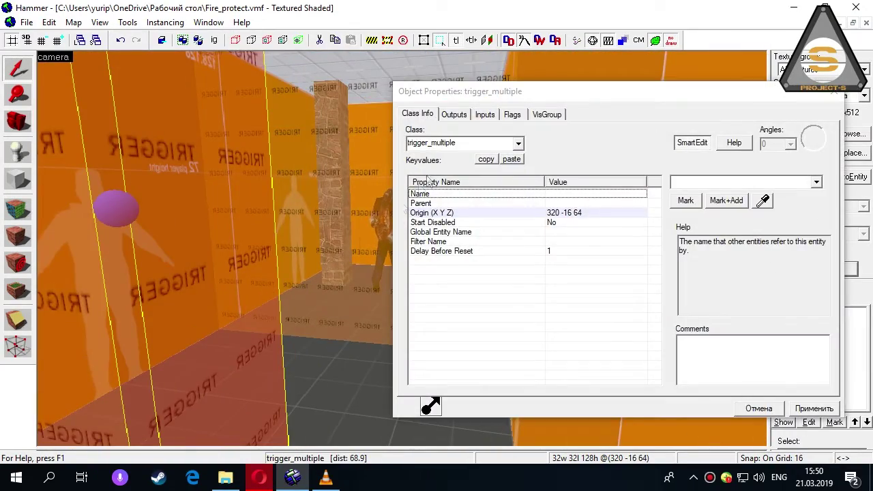
left_click(453, 114)
left_click(510, 185)
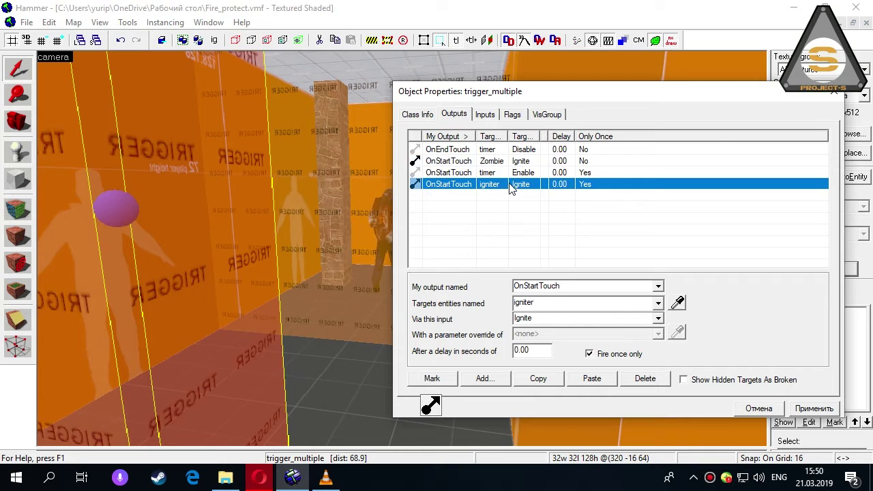
left_click(515, 162)
Inspect the large trigger_multiple in front of the zombie, checking its OnStartTouch output and its Start Disabled setting.
key("z")
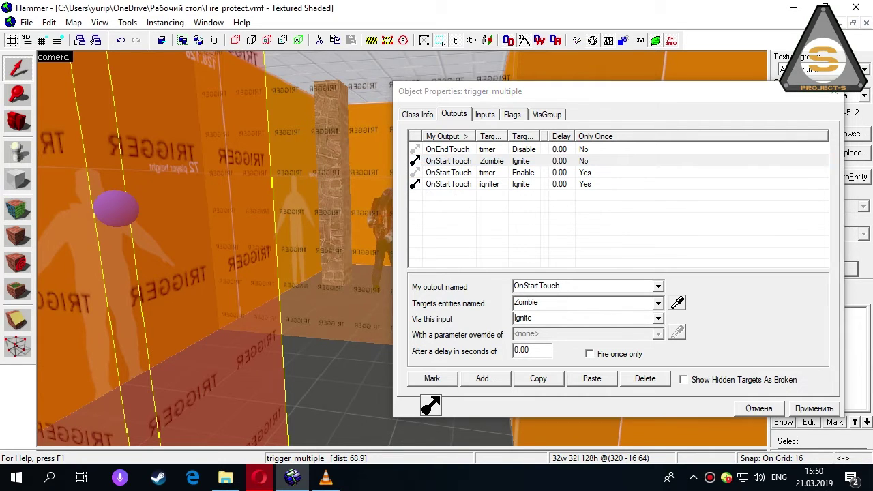
key("w")
key("z")
left_click(376, 224)
left_click(506, 151)
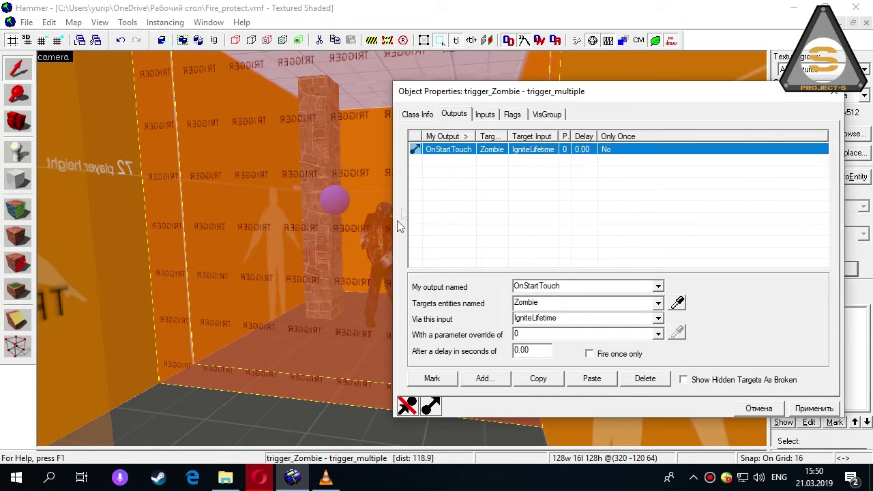
left_click(418, 114)
left_click(558, 224)
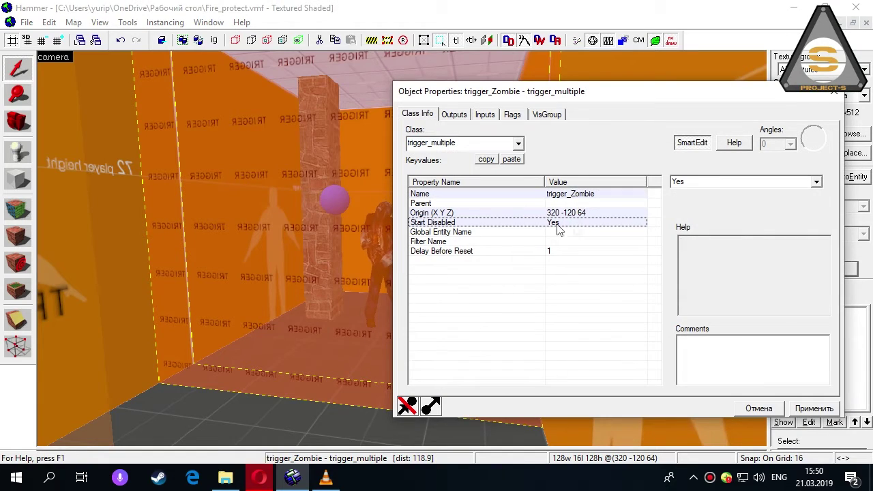
Check the npc_zombie's OnIgnite output, including its target entity and input.
key("w")
key("z")
left_click(360, 230)
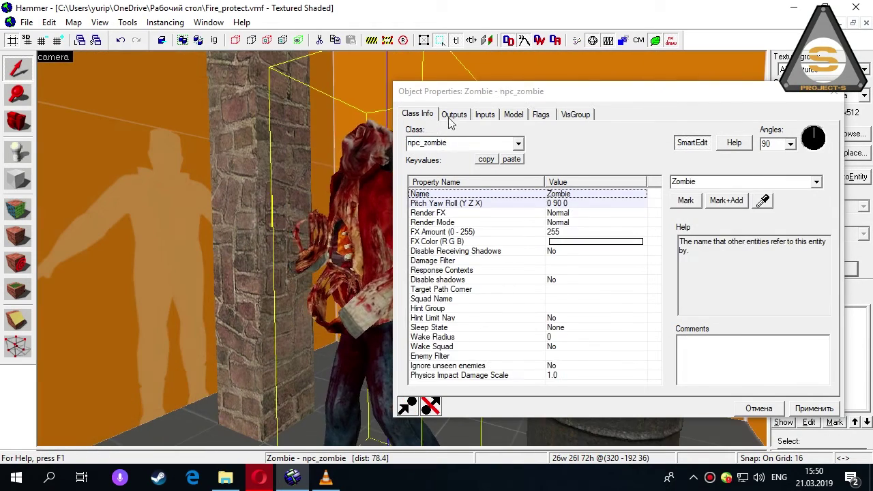
left_click(453, 117)
left_click(552, 286)
left_click(581, 302)
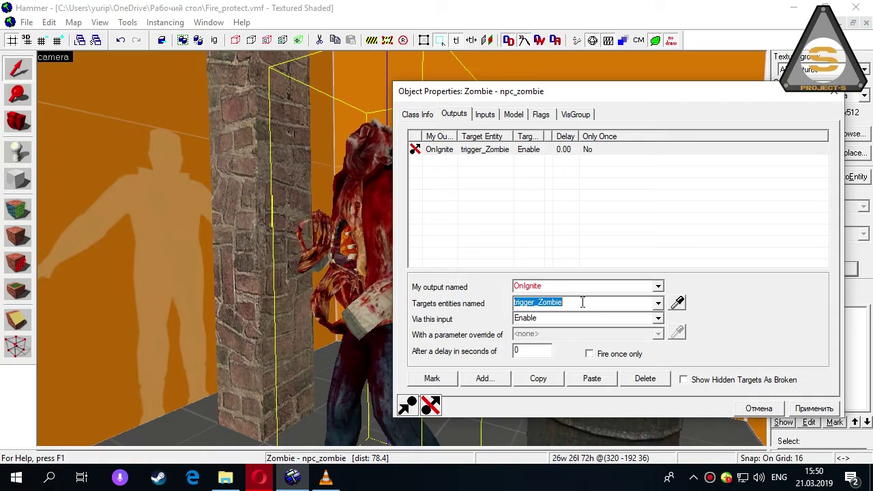
Recheck the output of trigger_Zombie that targets the zombie, and close its properties.
key("z")
key("s")
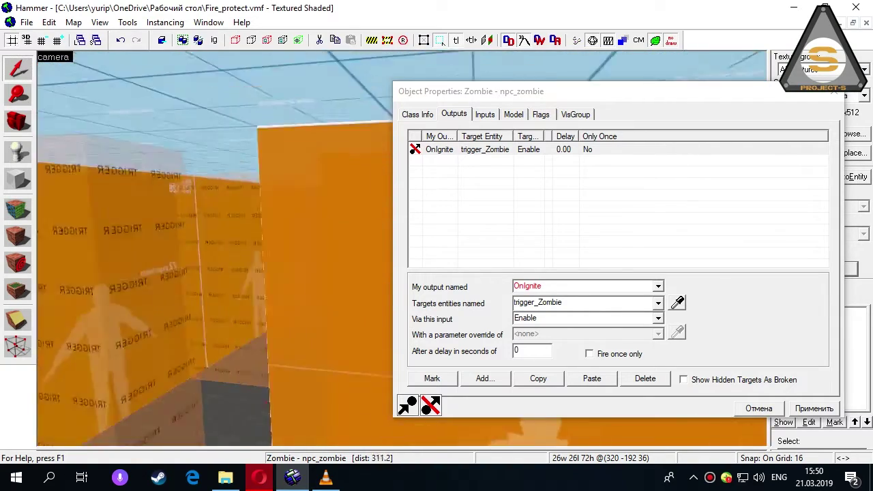
left_click(322, 241)
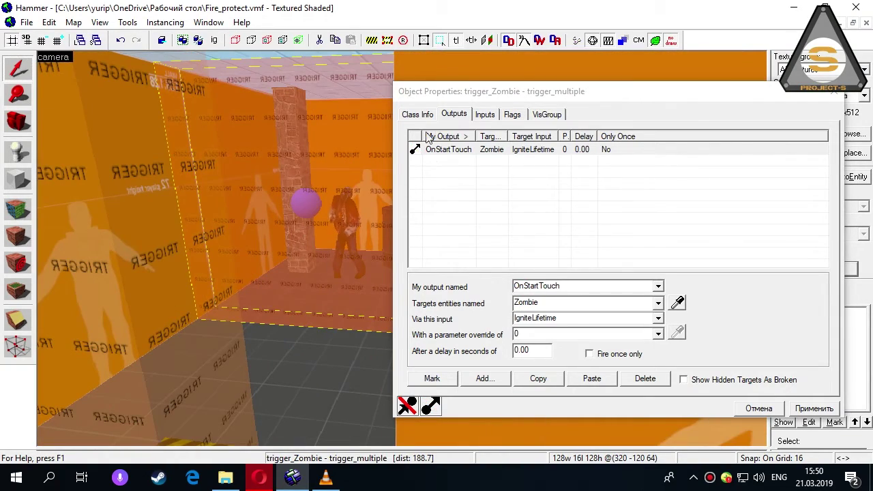
left_click(759, 408)
Inspect the oil drum's prop_physics properties, checking its name and world model.
key("Left")
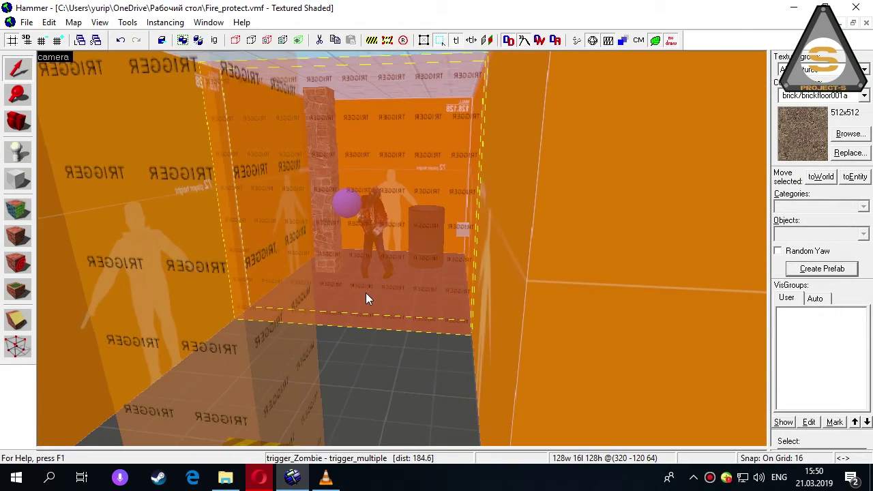
key("Up")
key("Up")
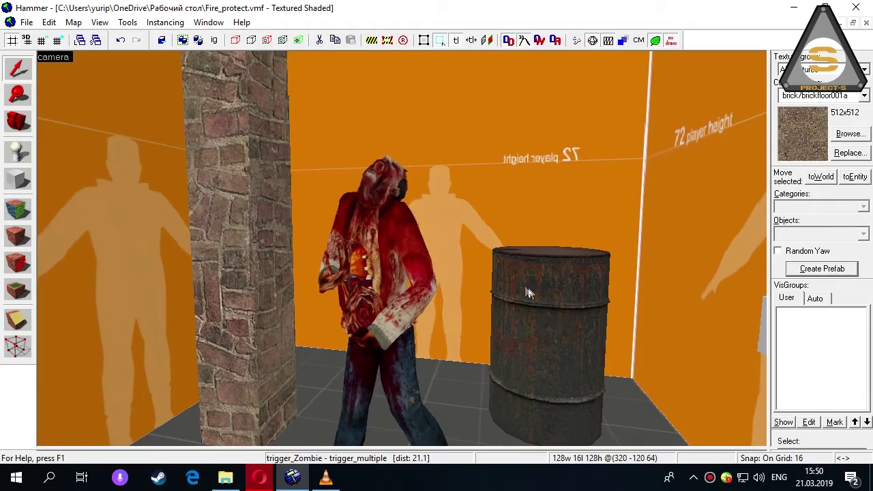
left_click(528, 287)
scroll(467, 246, "down", 5)
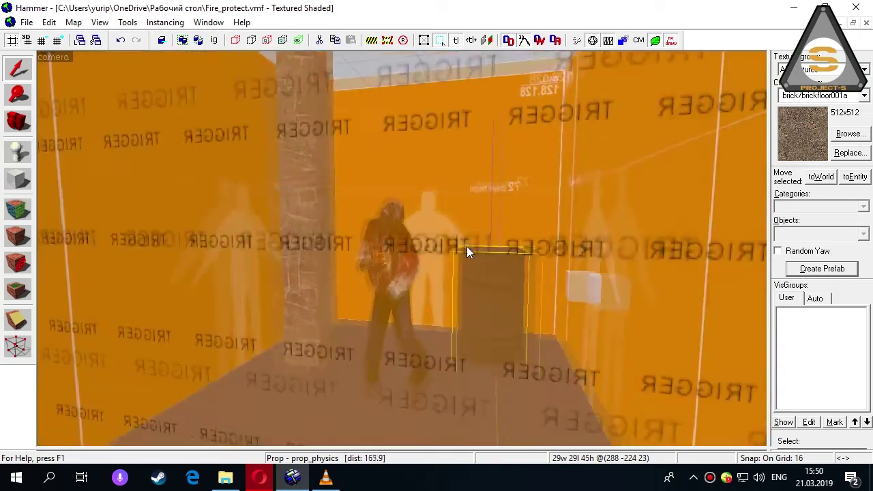
double_click(467, 249)
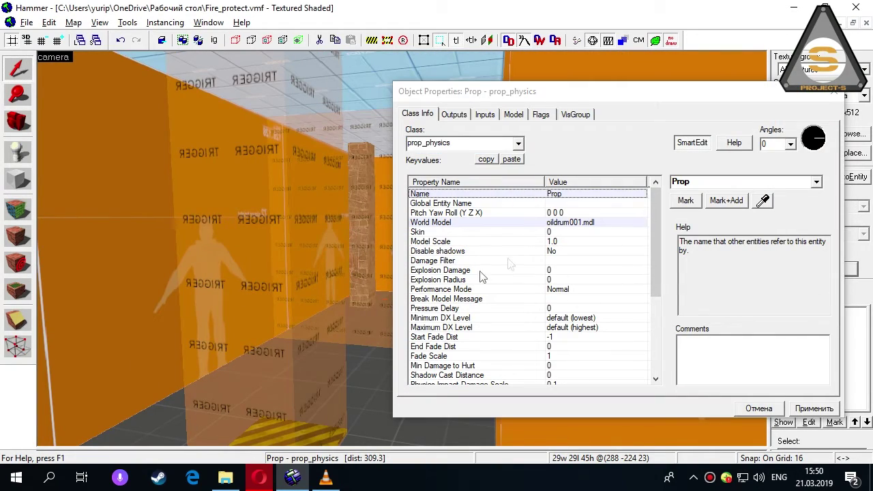
Inspect the env_entity_igniter beside the oil drum, checking its Entity to ignite and Lifetime in seconds.
scroll(297, 334, "up", 9)
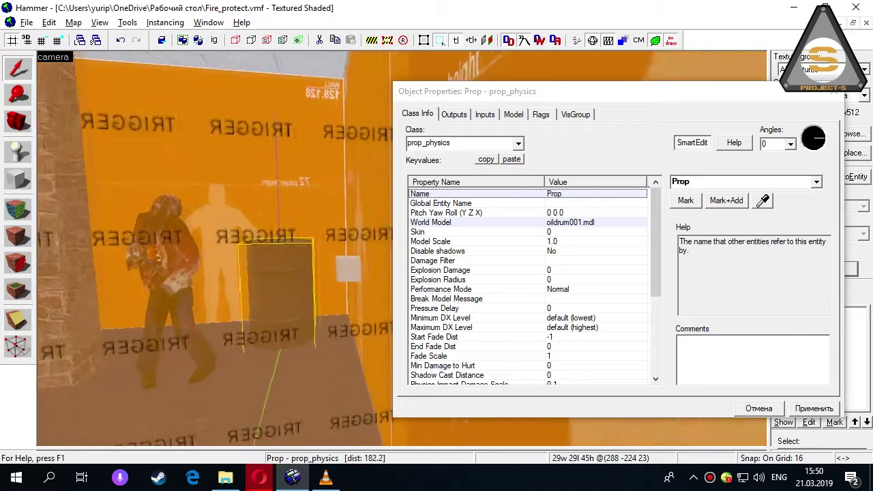
left_click(325, 250)
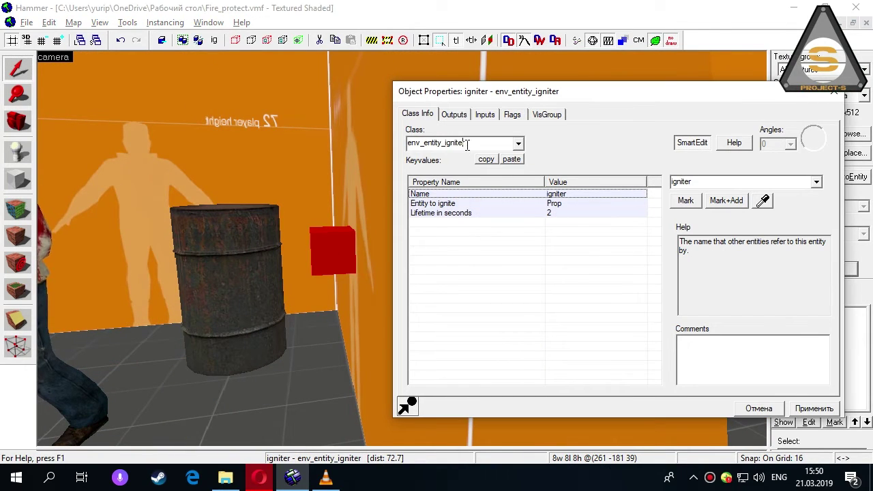
left_click(619, 203)
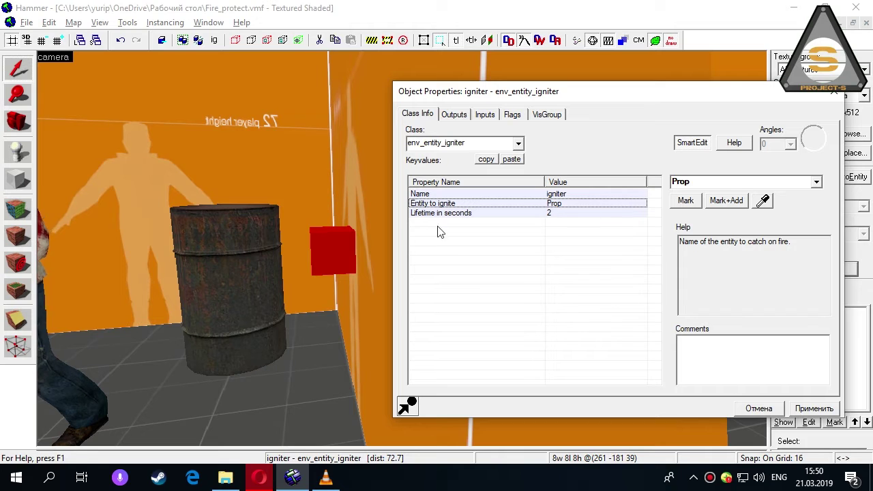
left_click(563, 213)
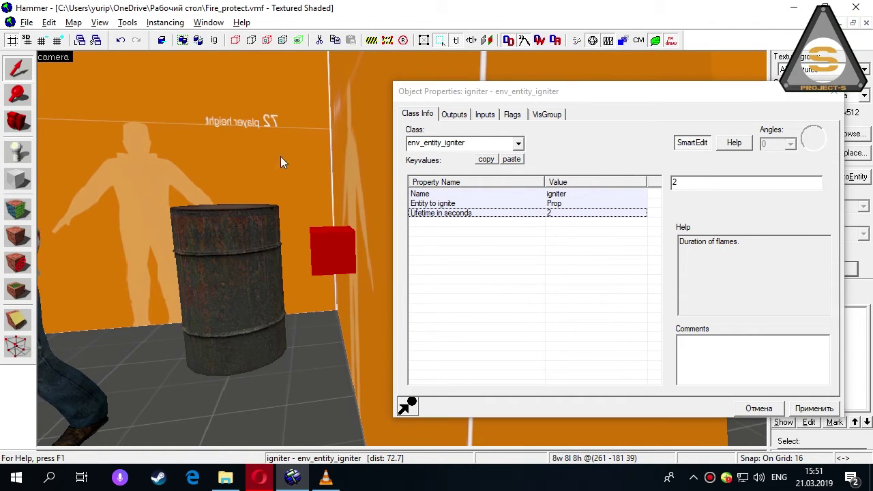
Return to the trigger_multiple above the striped floor and review its timer, Zombie and igniter outputs.
key("z")
key("s")
key("w")
key("z")
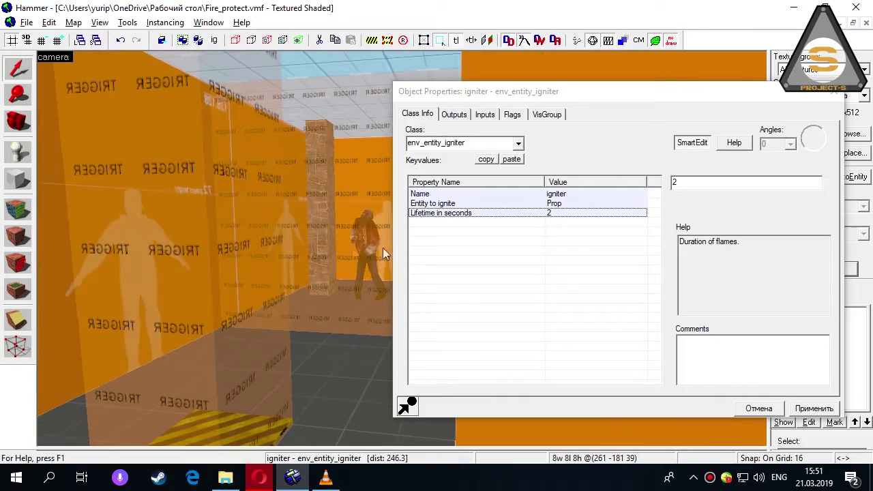
left_click(236, 250)
left_click(454, 115)
left_click(495, 188)
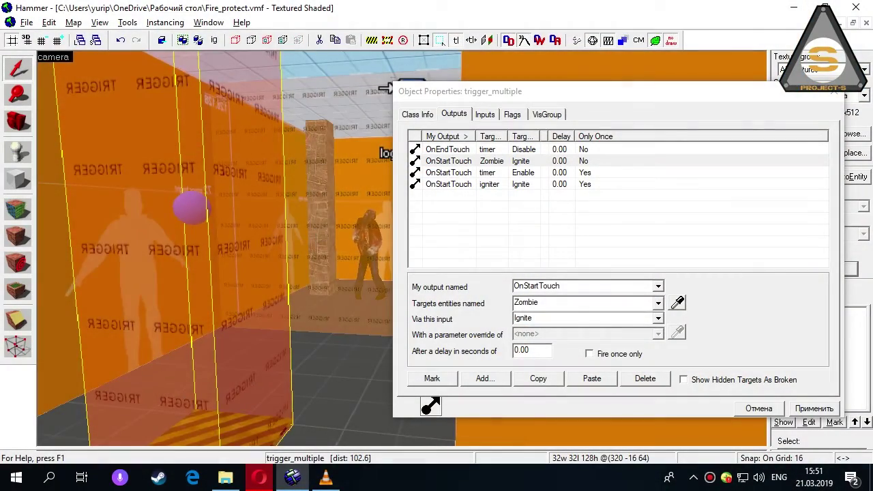
Check the logic_timer's OnTimer output, including its target entity and input.
key("Left")
key("w")
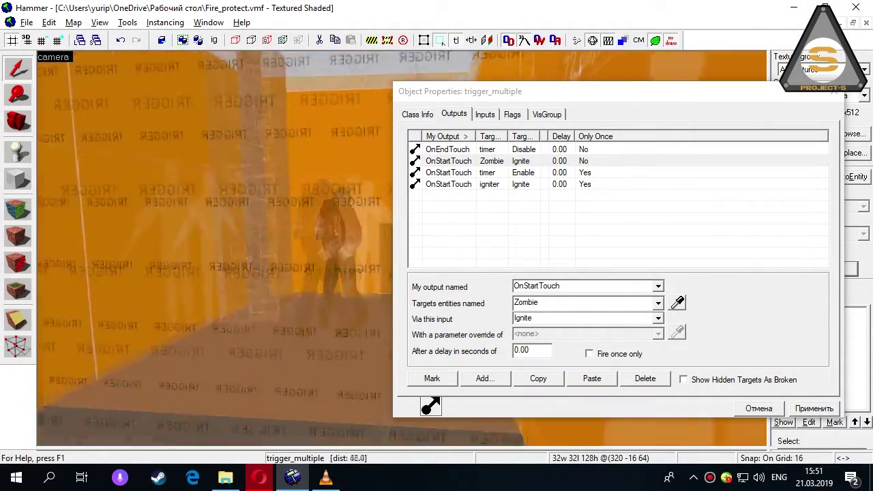
key("s")
key("s")
key("z")
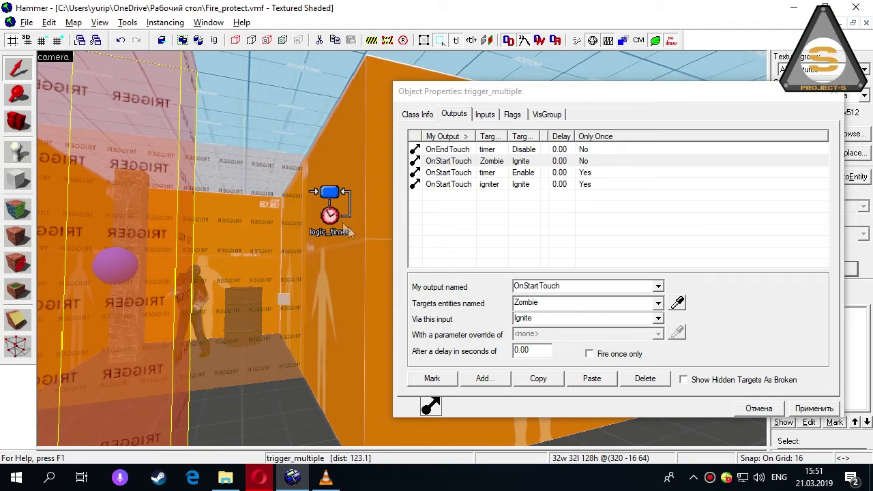
left_click(354, 231)
left_click(439, 118)
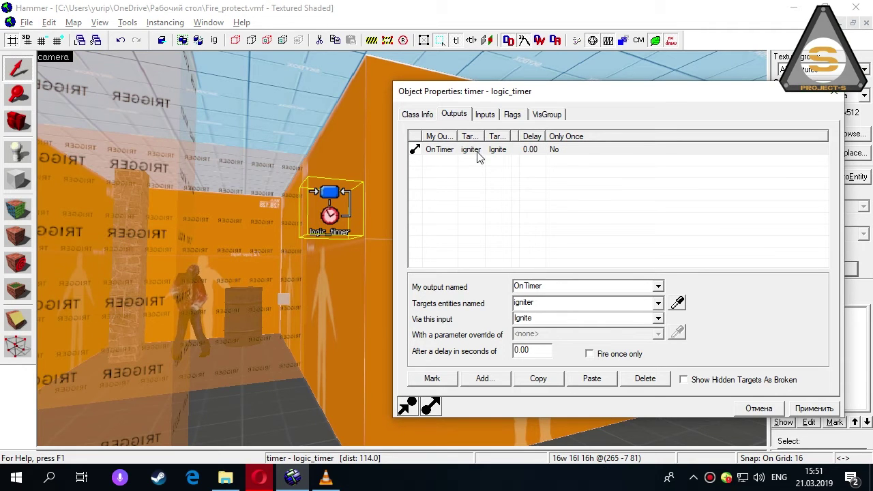
left_click(426, 118)
Compare the striped-floor trigger's OnStartTouch outputs for igniter and timer, including their Only Once setting.
left_click(172, 296)
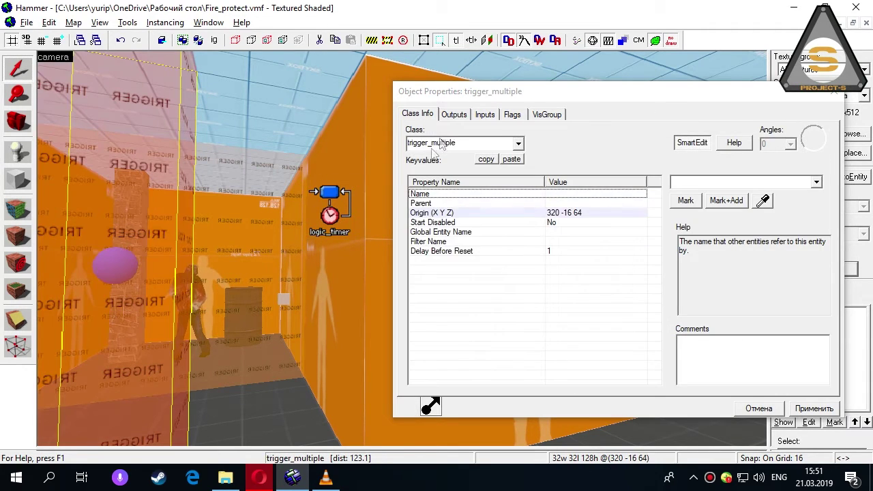
left_click(456, 116)
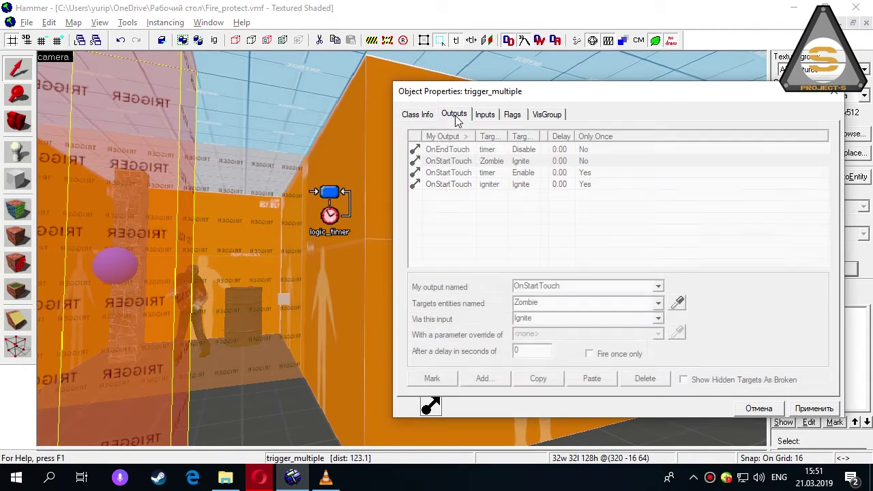
left_click(489, 191)
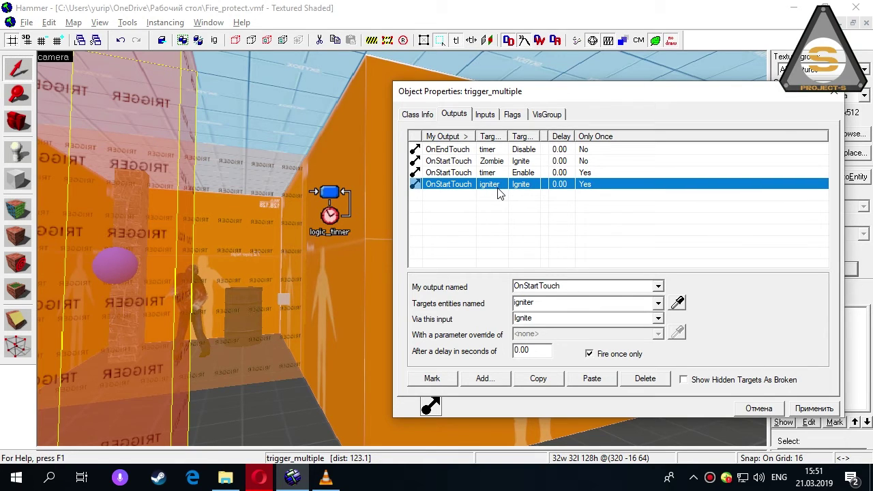
left_click(496, 174)
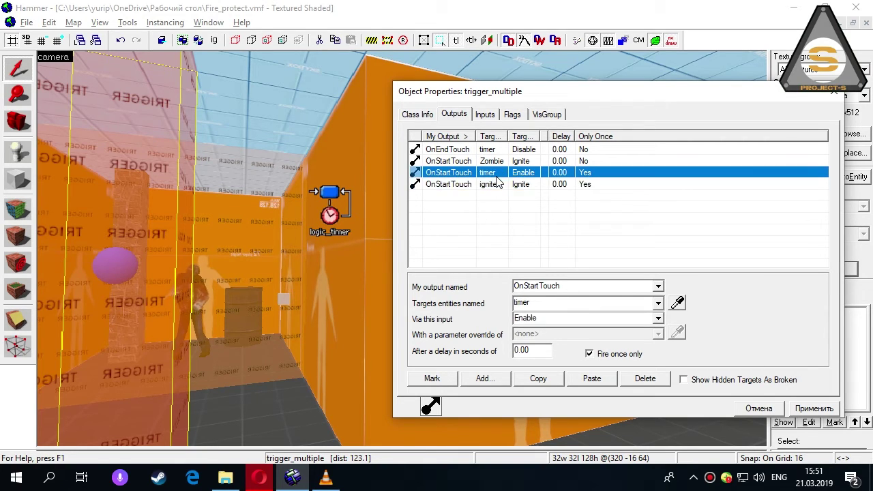
Examine the logic_timer's inputs, outputs, Start Disabled and Refire Interval settings, and close its properties.
left_click(320, 217)
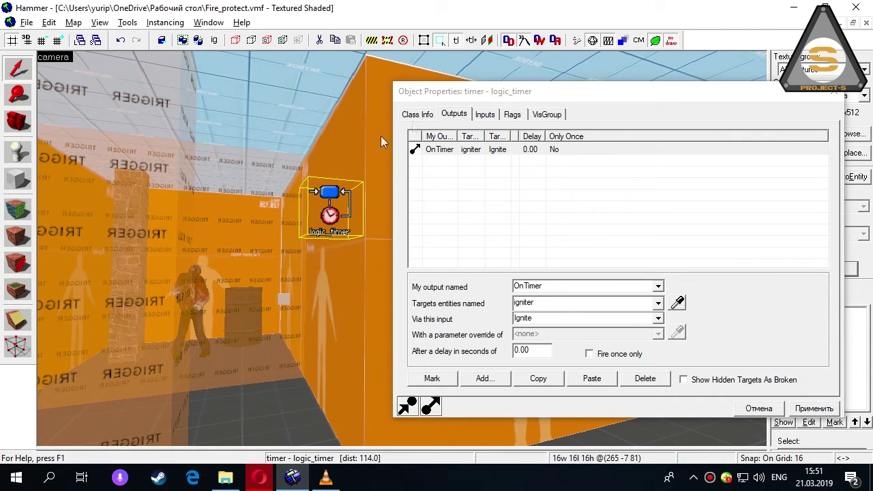
key("z")
key("z")
left_click(484, 115)
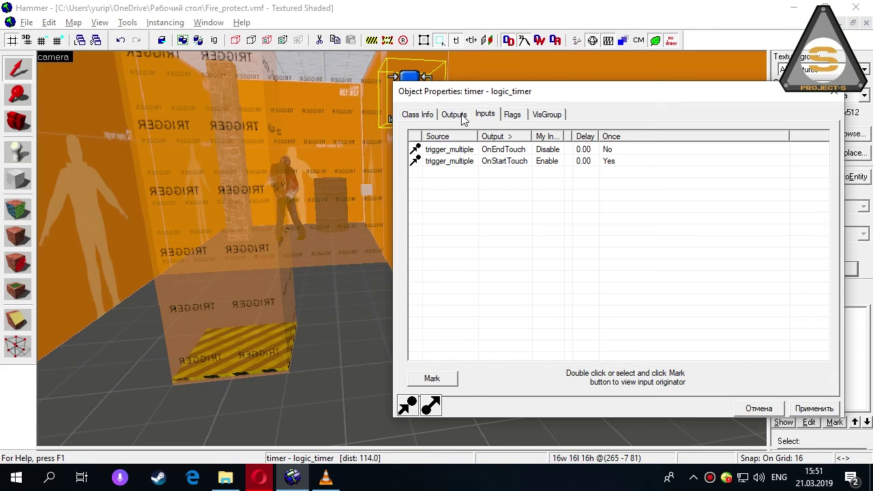
left_click(454, 115)
left_click(428, 120)
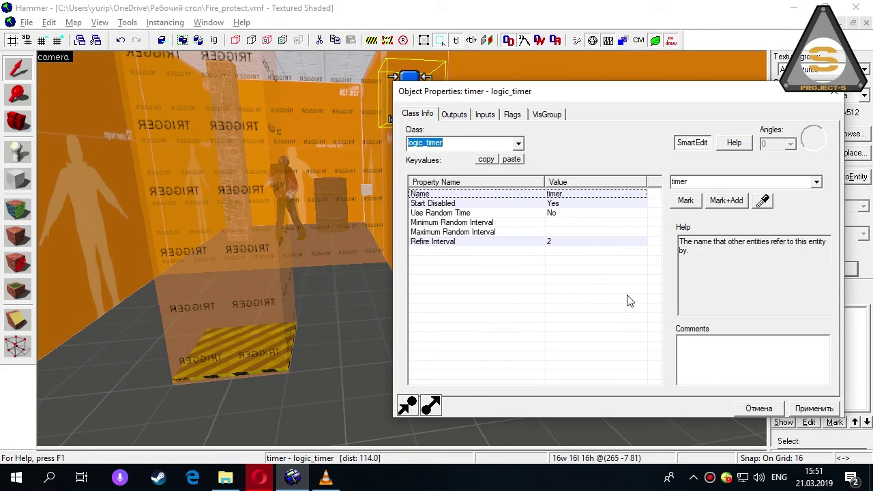
left_click(744, 411)
key("z")
key("w")
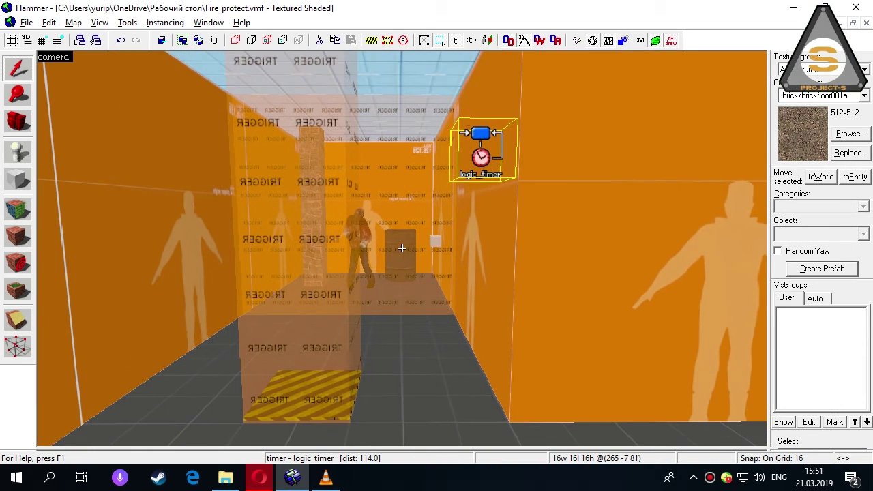